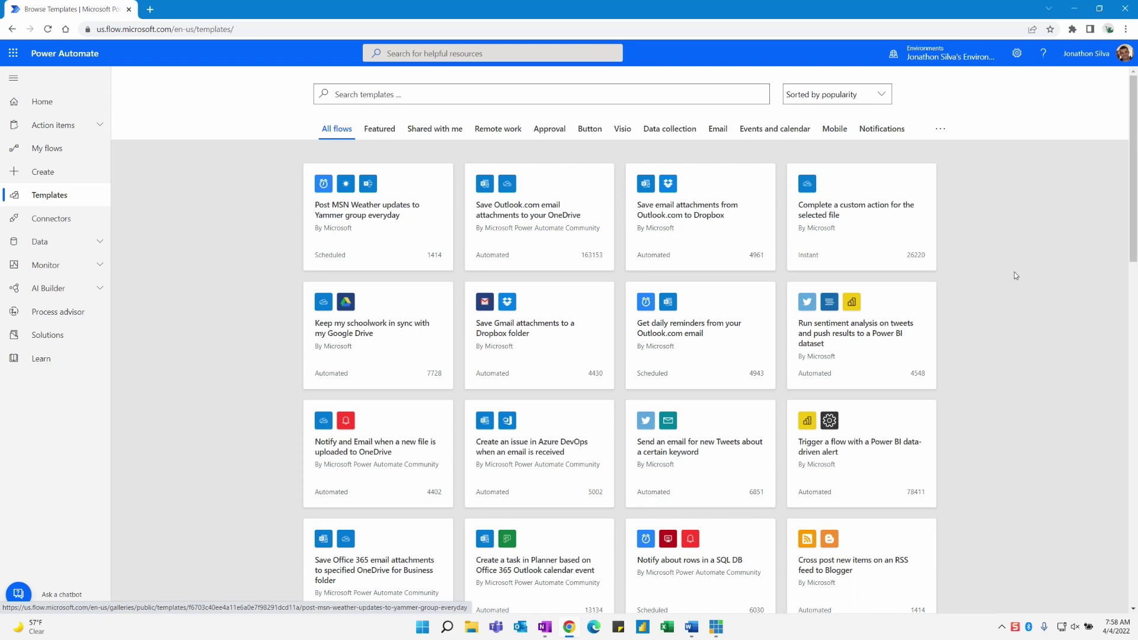
scroll(401, 178, down, 1)
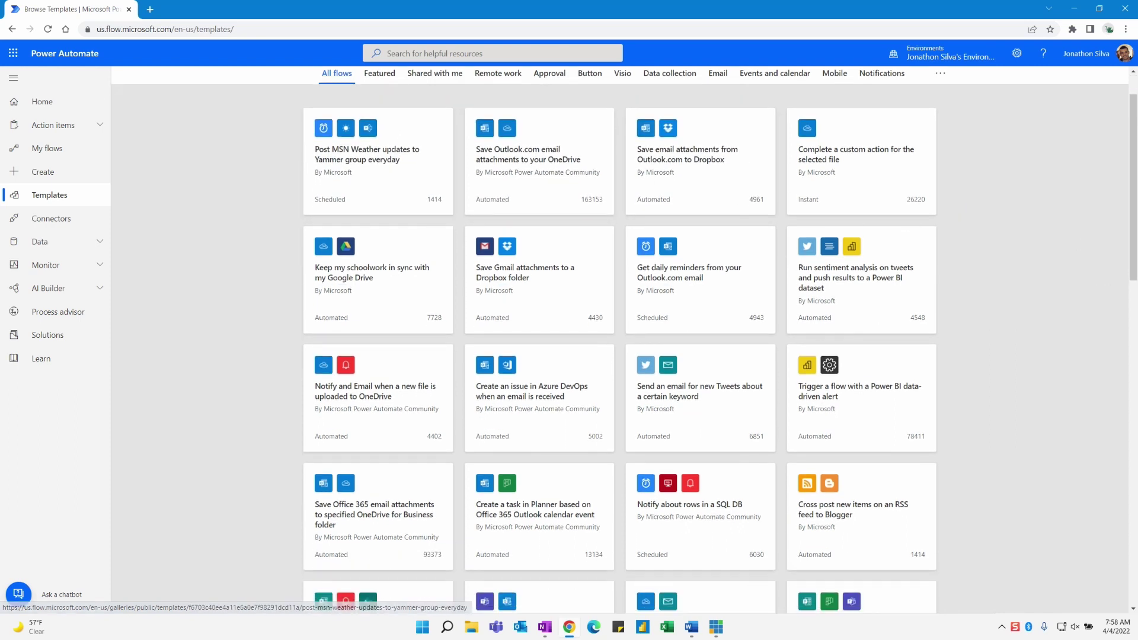
scroll(966, 281, down, 6)
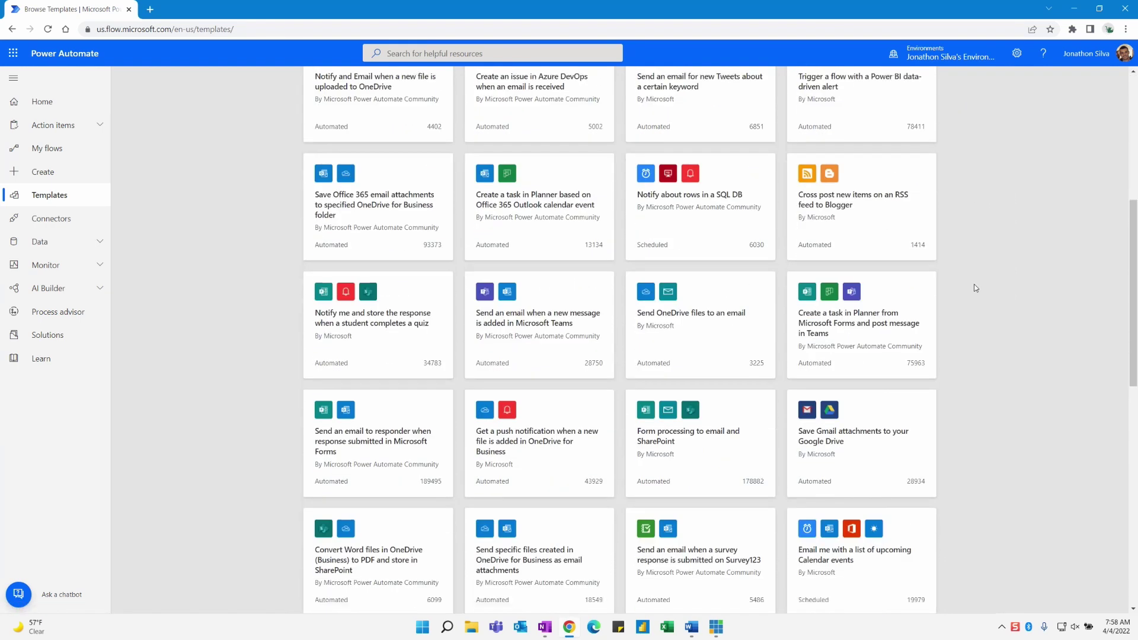
scroll(974, 288, down, 6)
scroll(972, 290, up, 8)
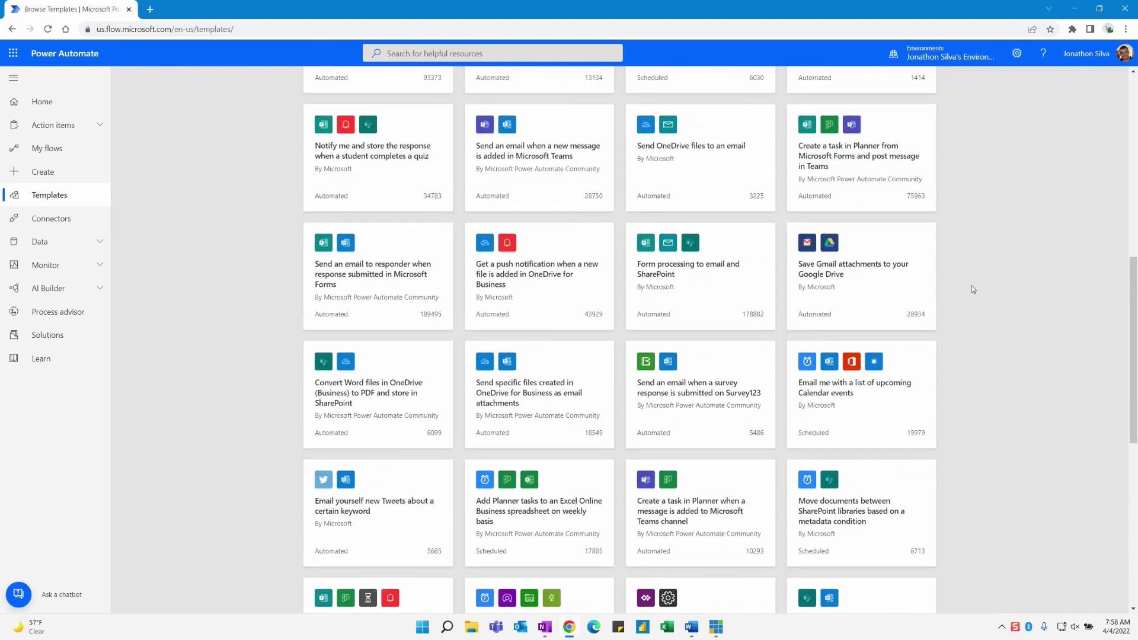
scroll(972, 290, up, 5)
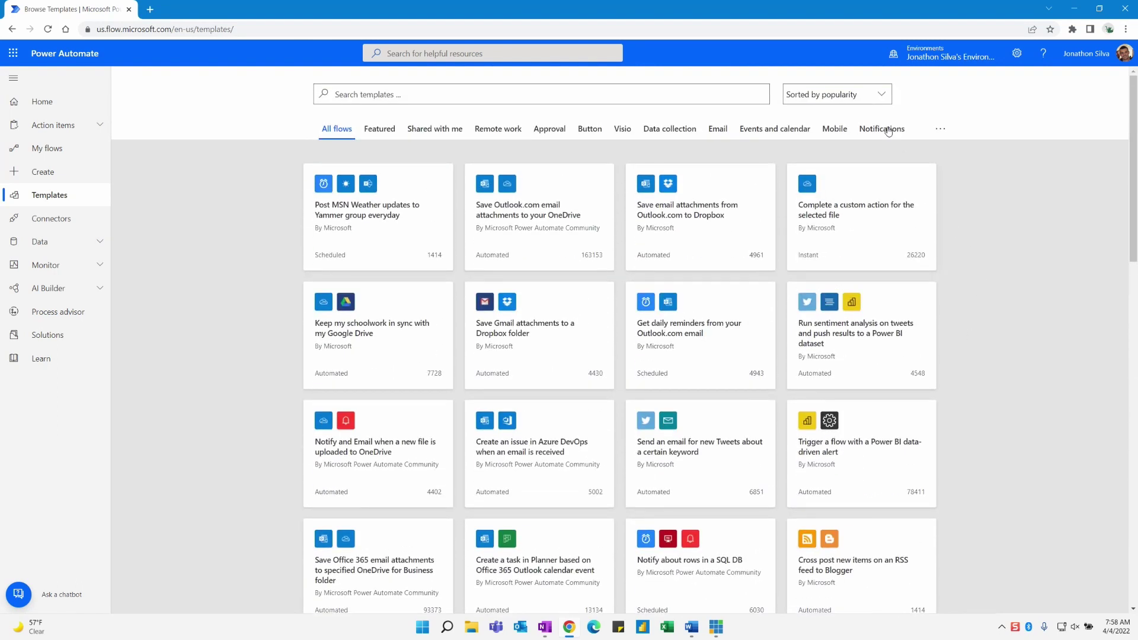
click(882, 97)
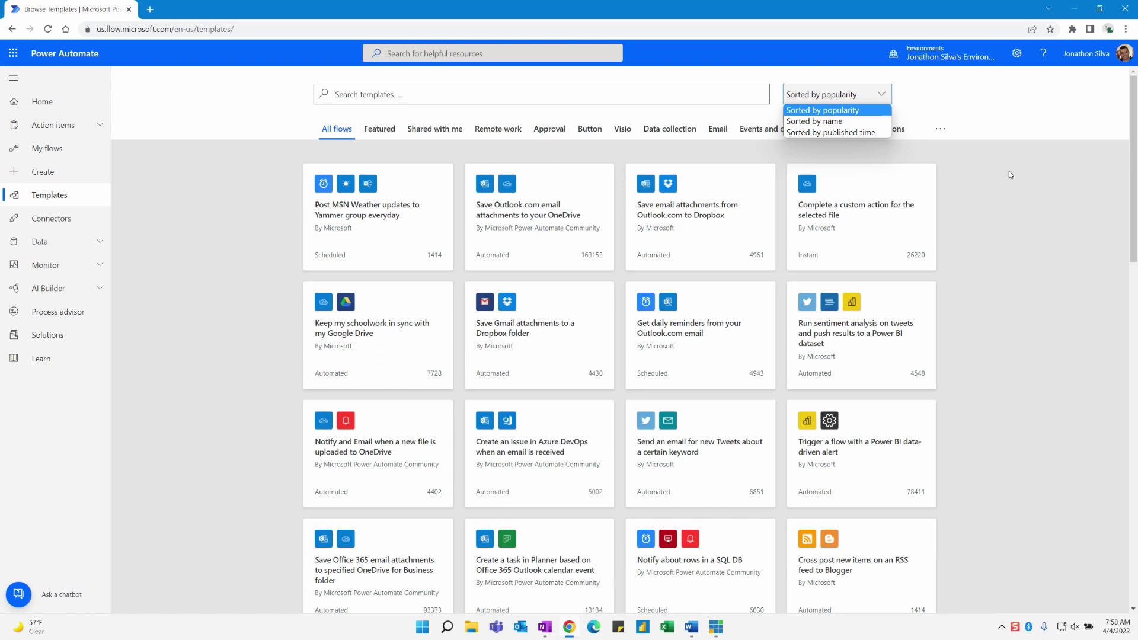
click(1032, 210)
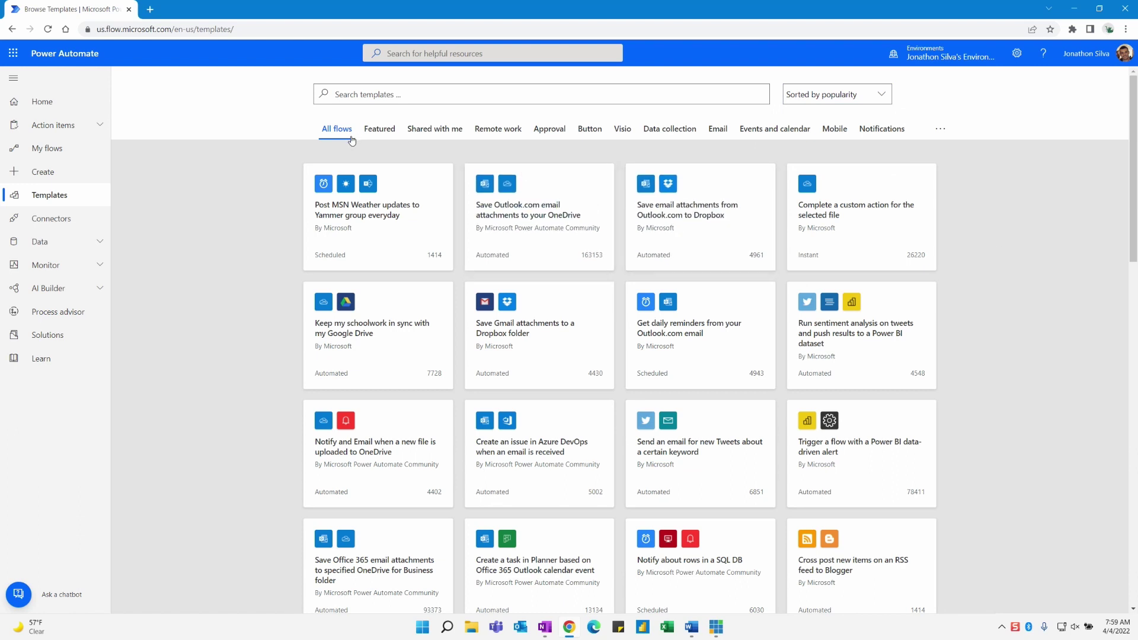
Step: Browse the Featured, Shared with me, Remote work, Approval and Button template categories in turn
click(373, 137)
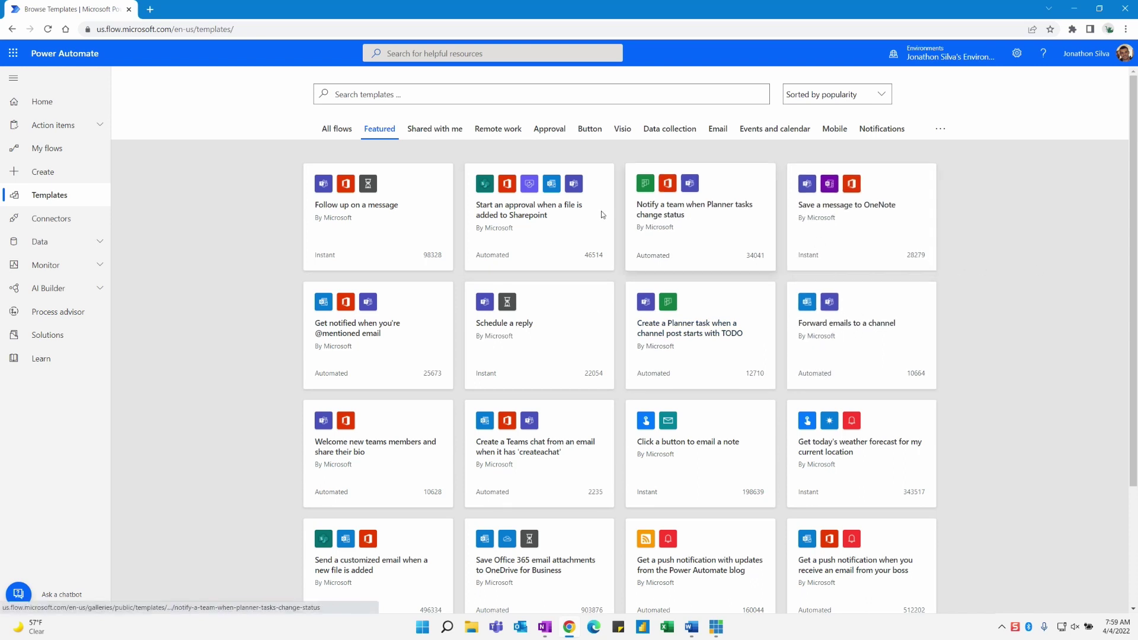
click(427, 134)
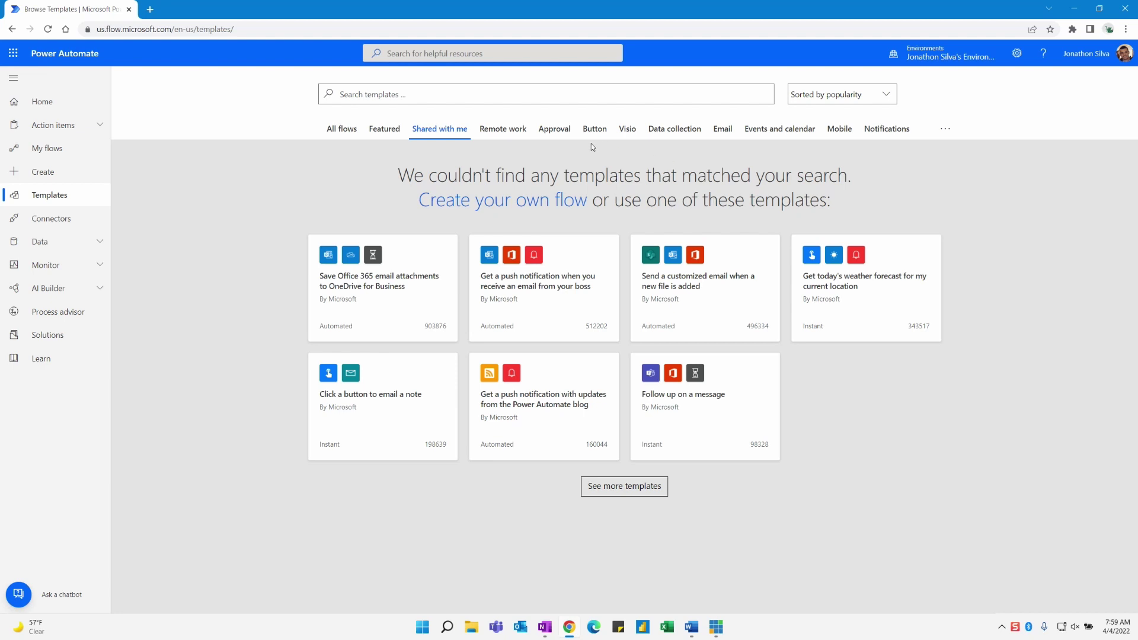
click(518, 131)
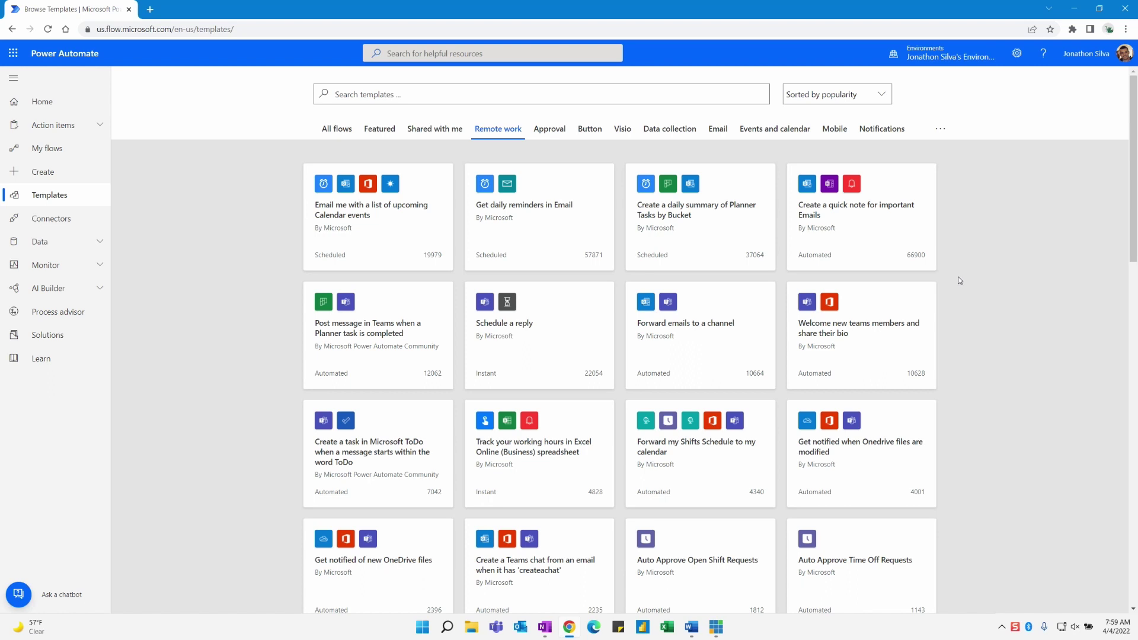
click(563, 130)
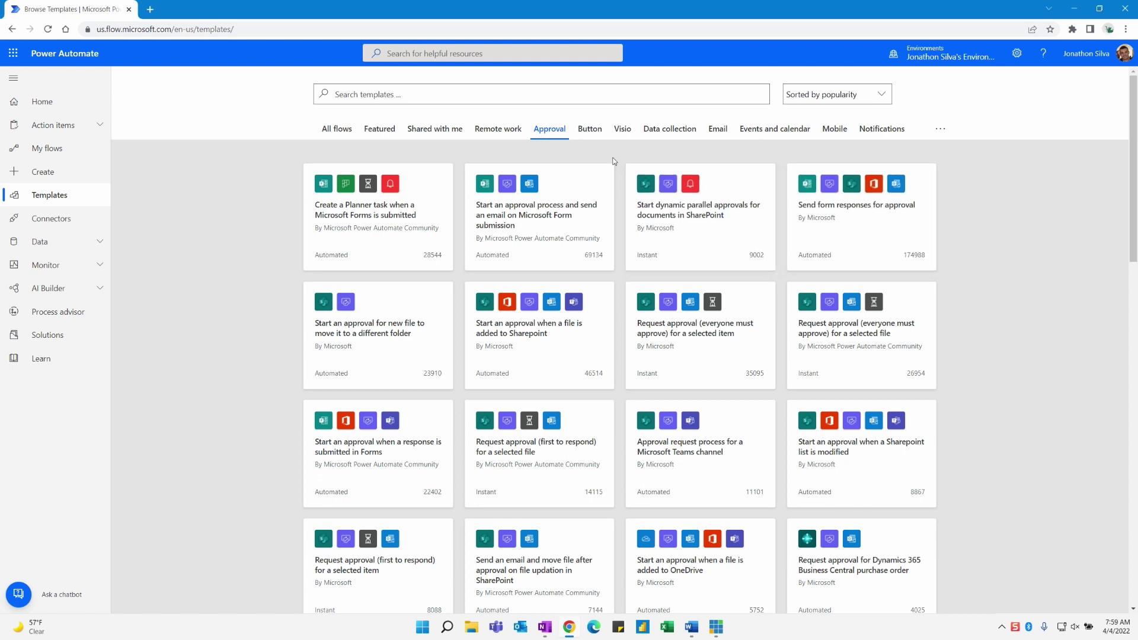
click(594, 138)
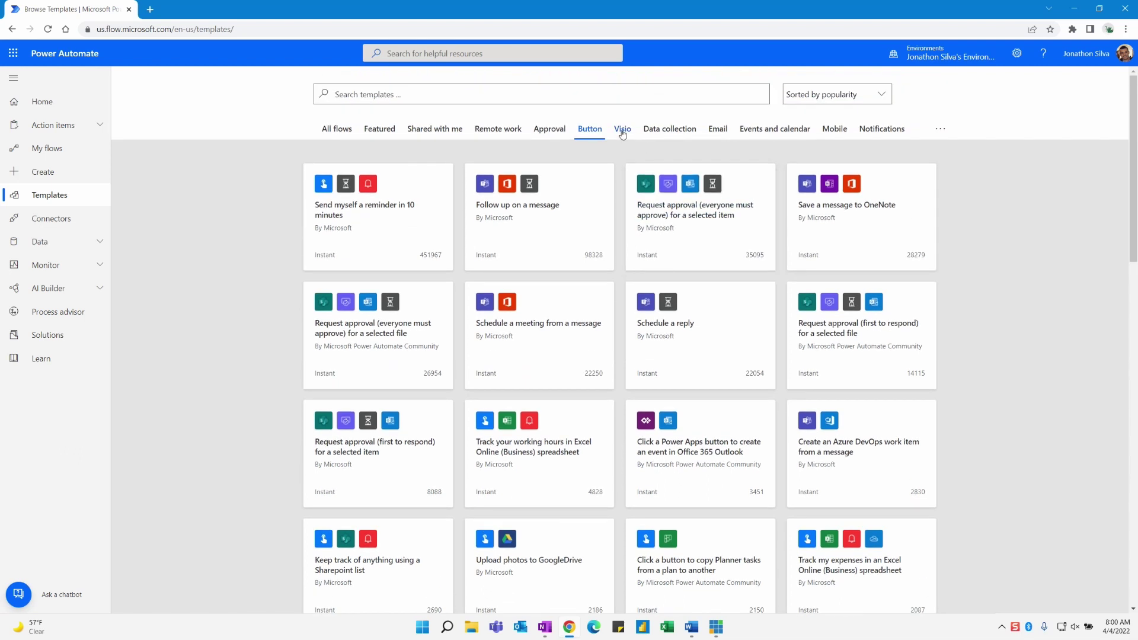
Step: Step through Visio, Data collection, Email, Events and calendar, Mobile and Notifications templates, then expand all categories
click(630, 135)
click(692, 136)
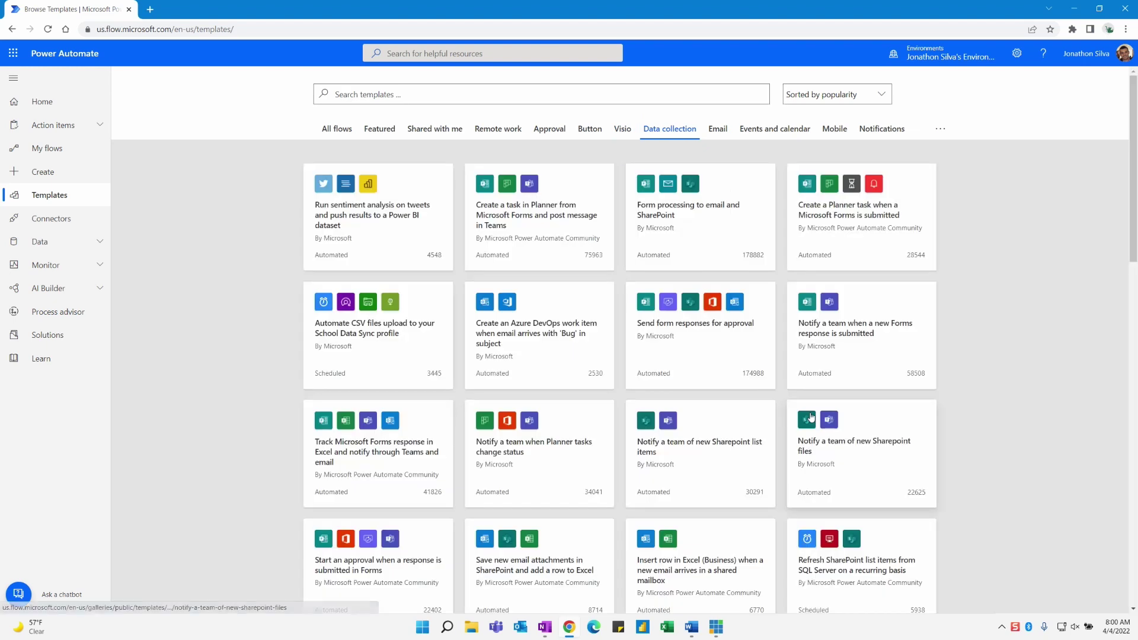
click(718, 129)
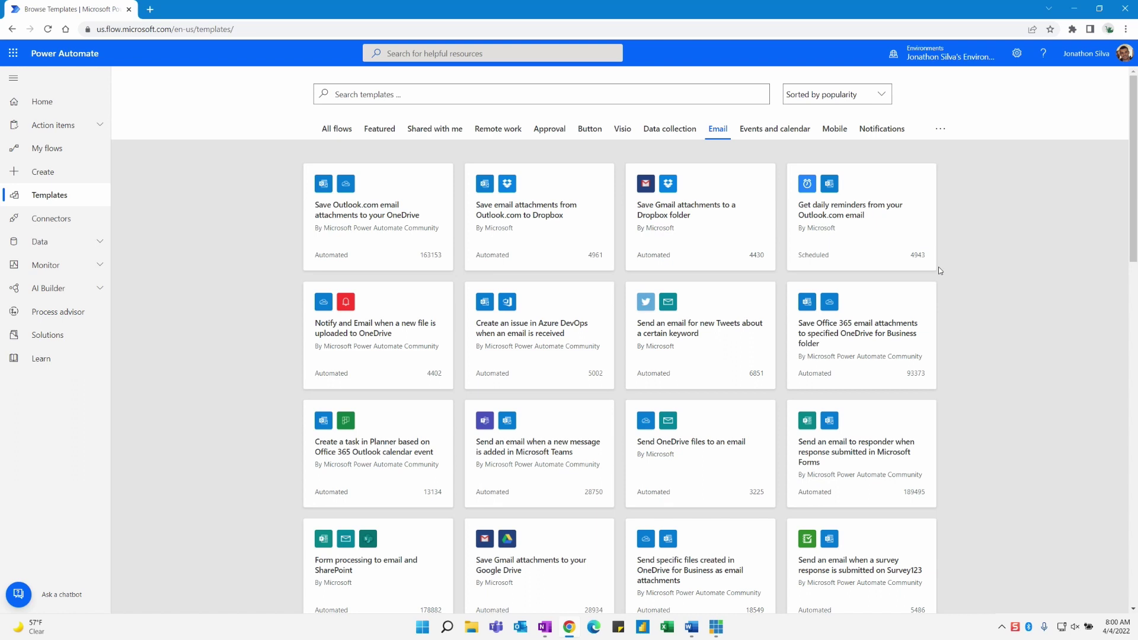
click(786, 132)
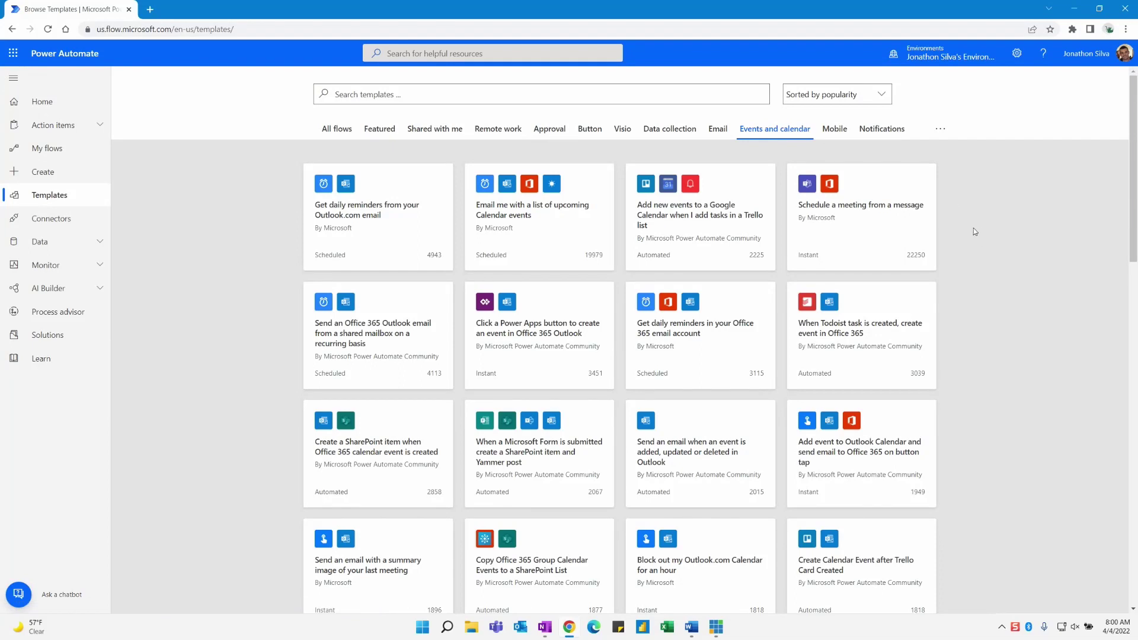
click(846, 135)
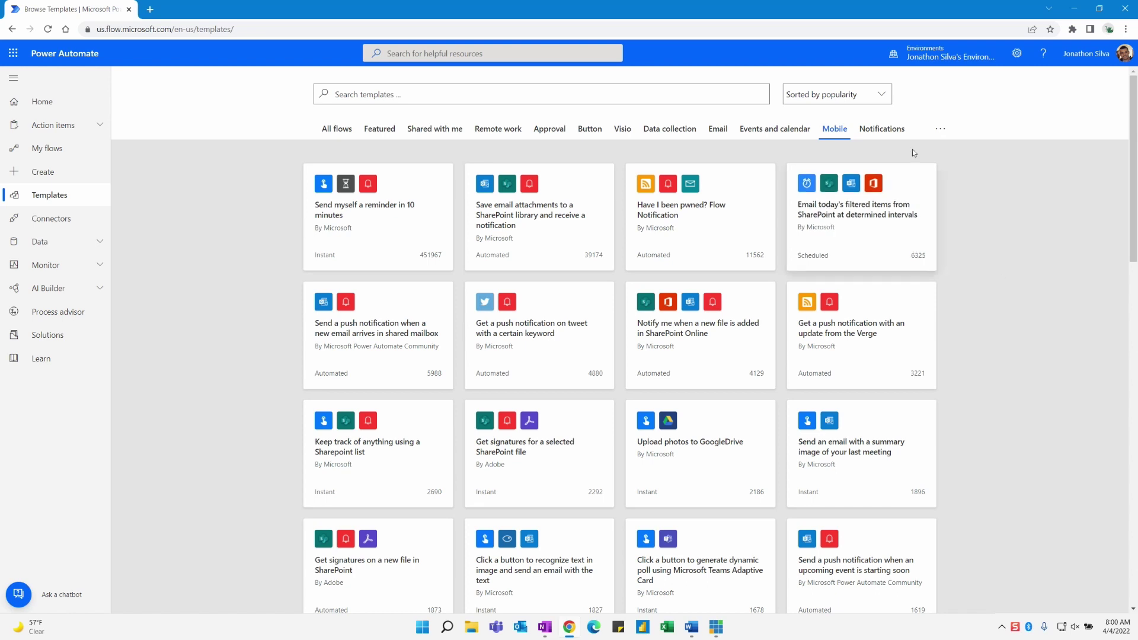
click(895, 130)
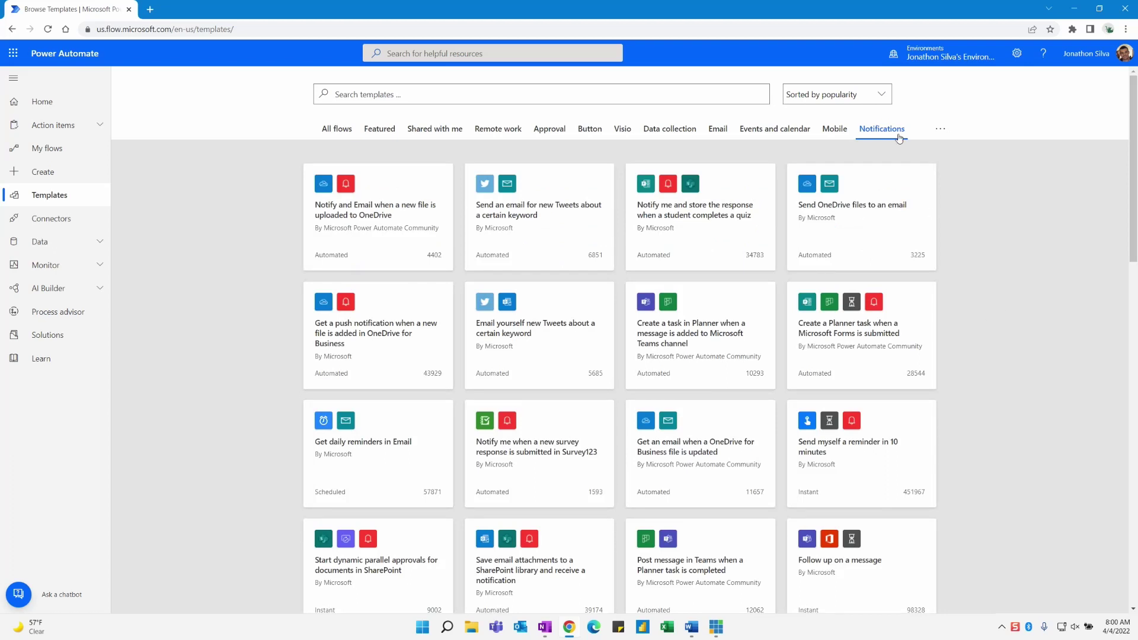
click(940, 132)
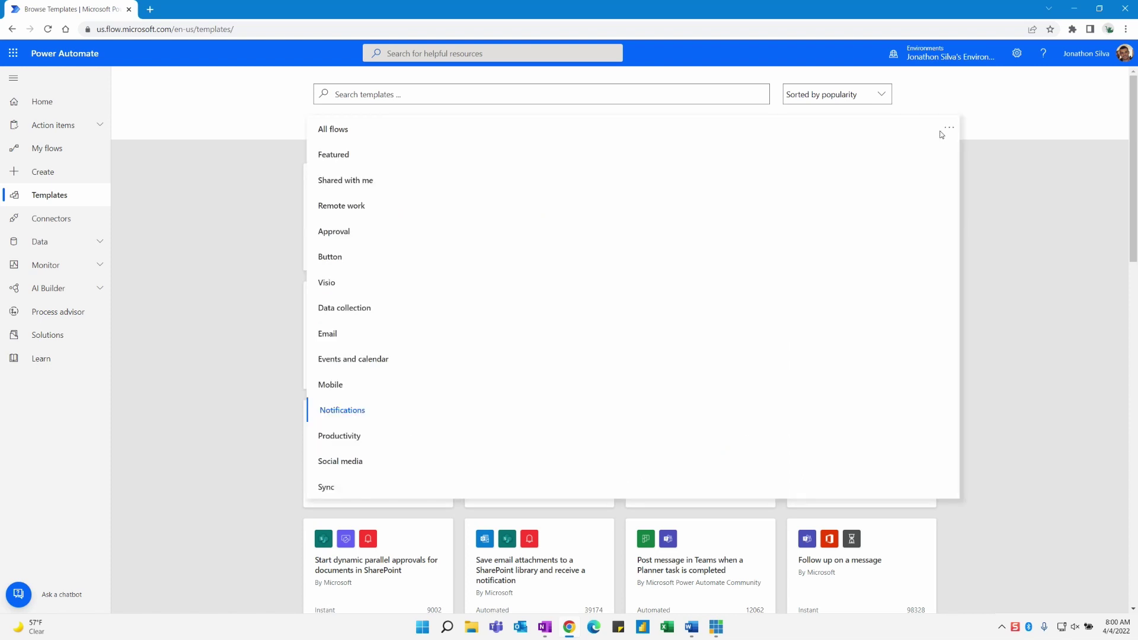
Step: Scroll the full category list, then close it with the … button
scroll(689, 330, down, 1)
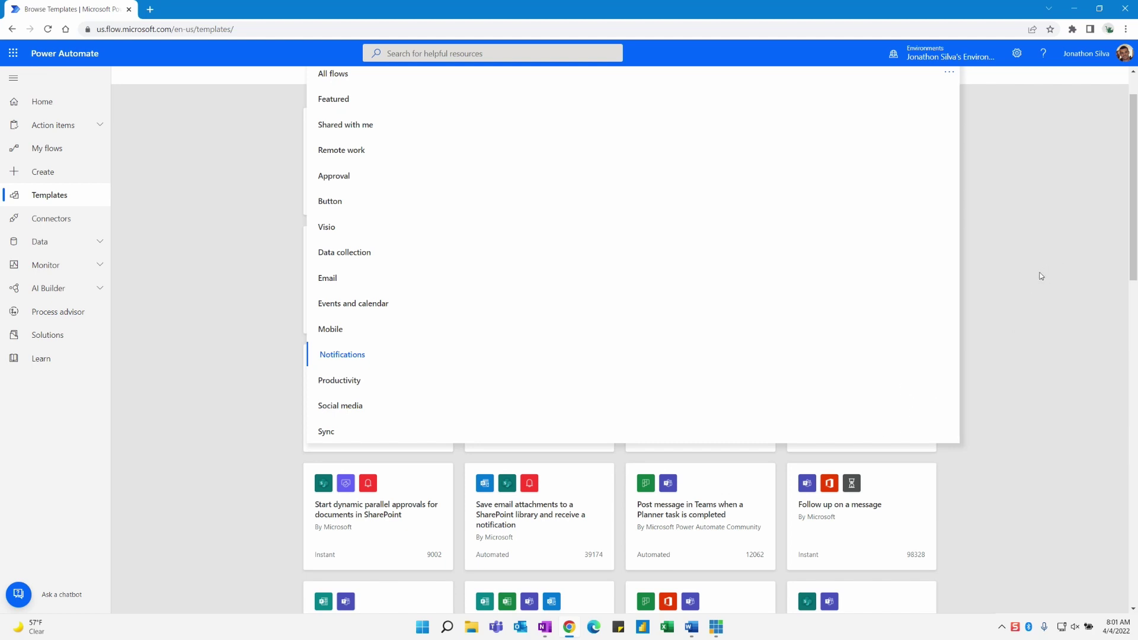
scroll(1012, 312, up, 2)
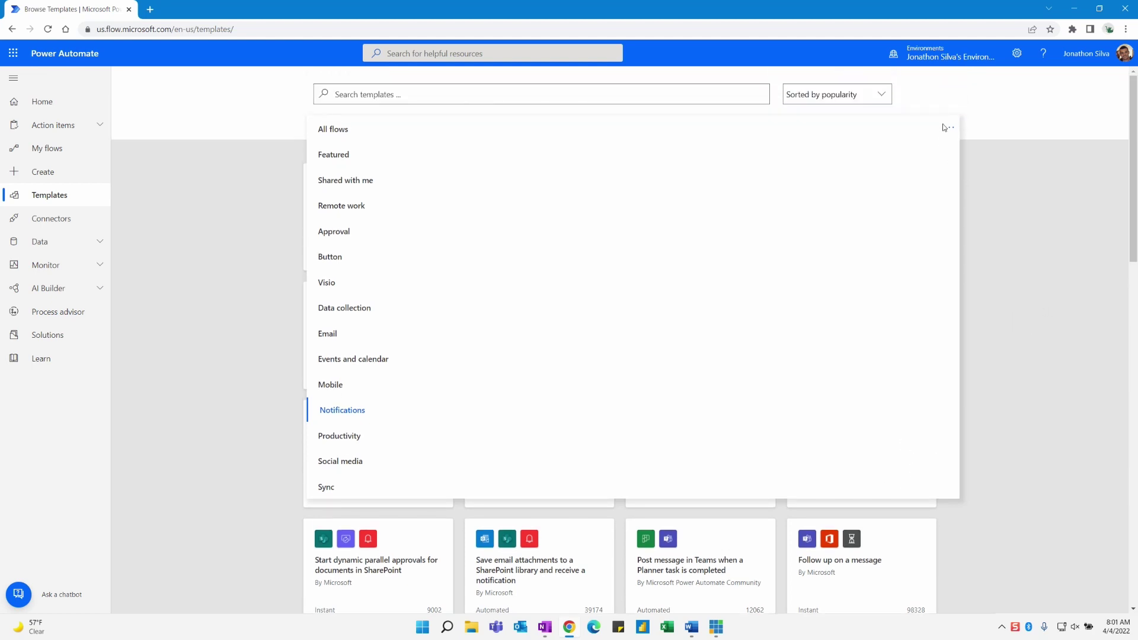
click(518, 115)
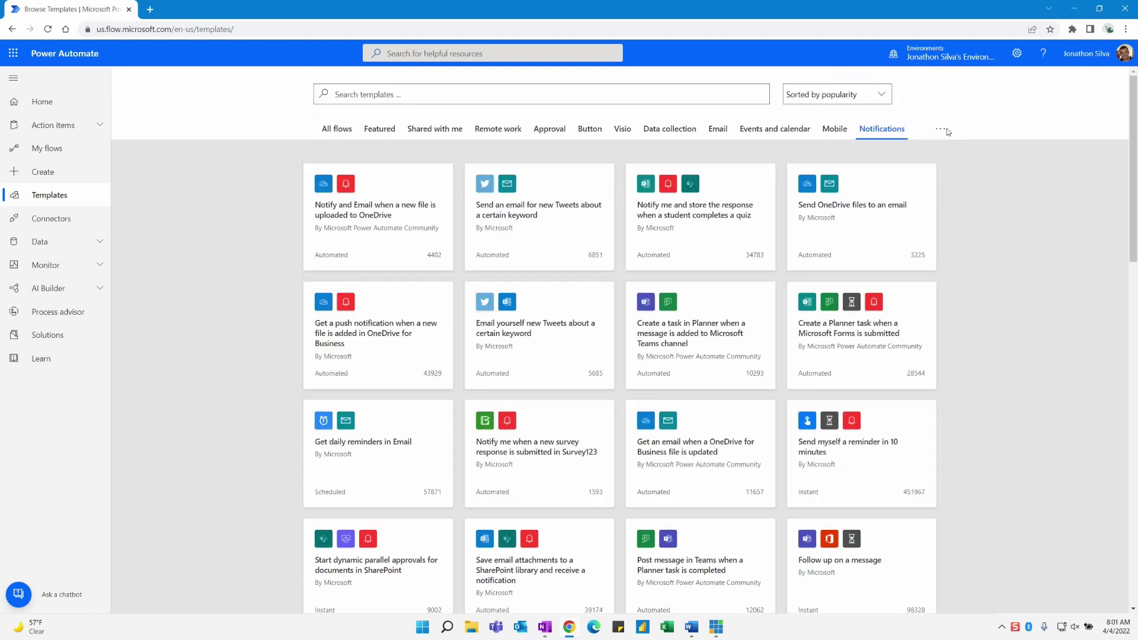
Step: Search the templates for 'Office 365' across all categories and scan the results
click(425, 98)
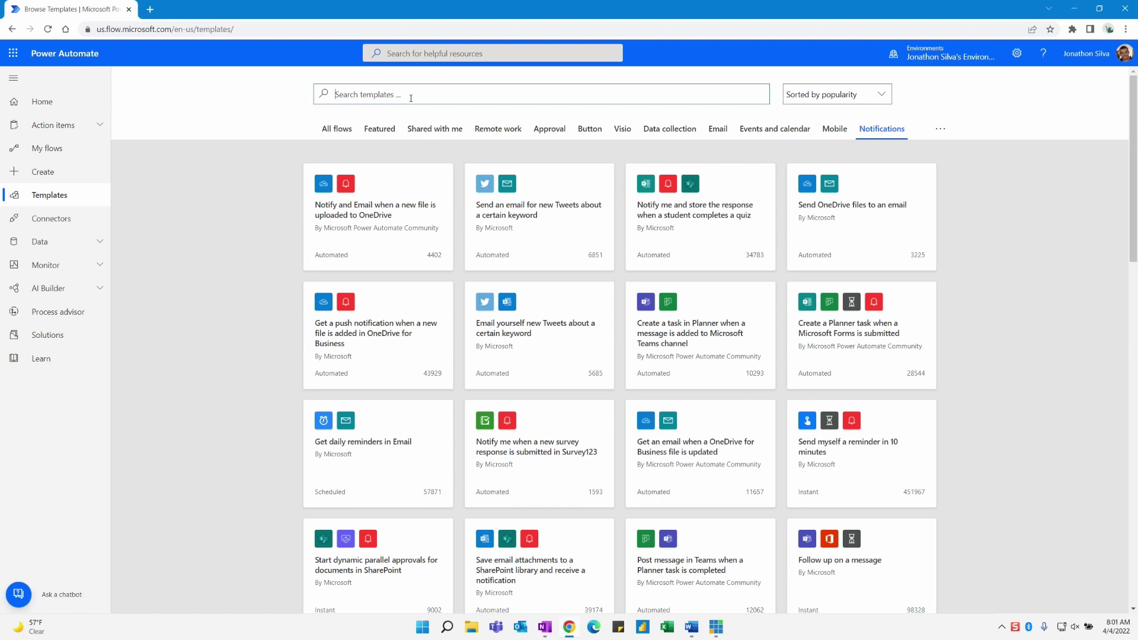
text(Office 365)
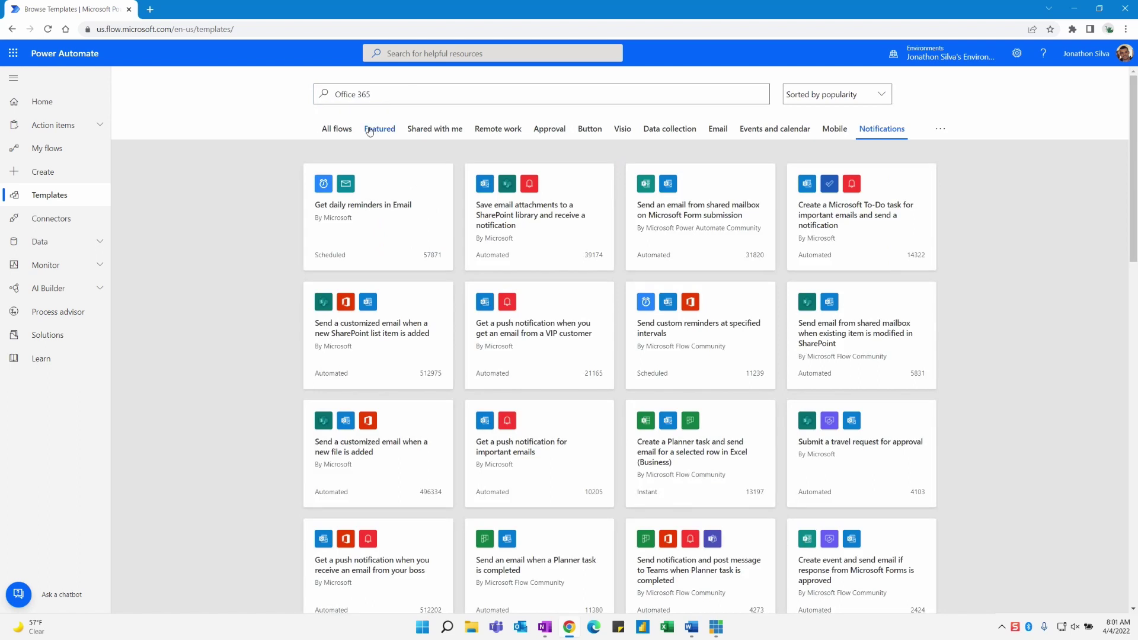
click(342, 135)
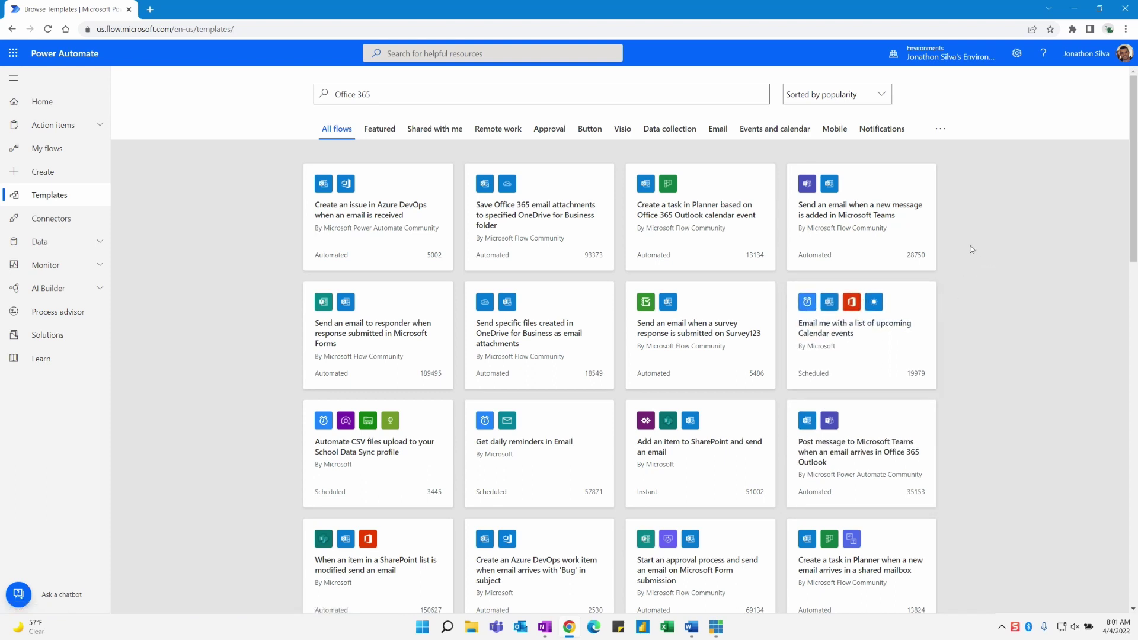
scroll(830, 273, down, 3)
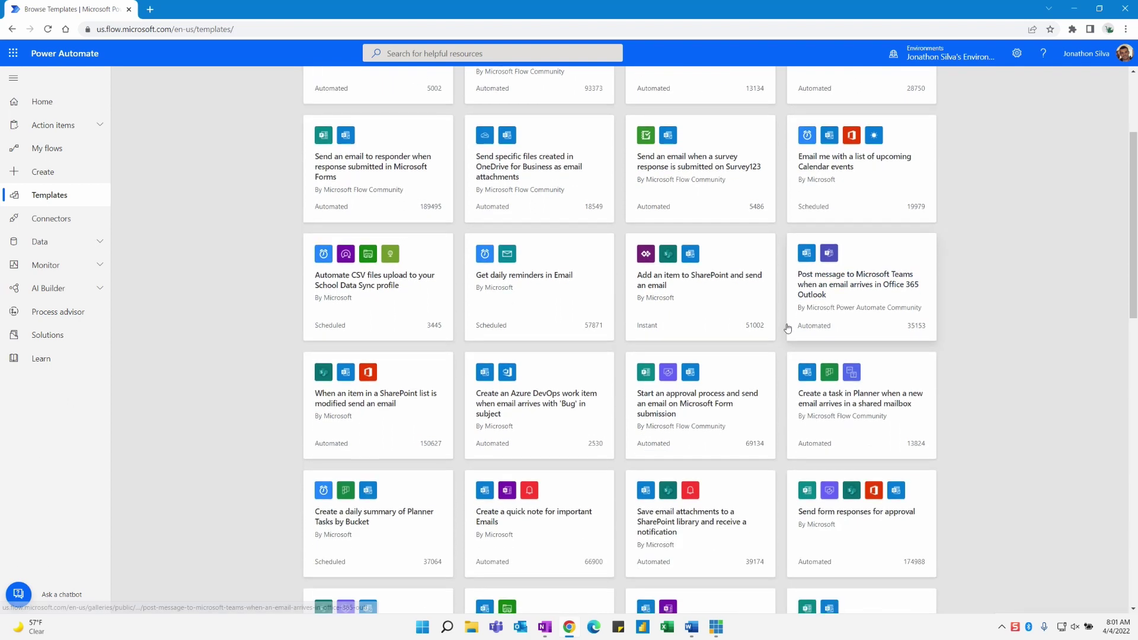
scroll(765, 320, up, 3)
Step: Replace the search with 'GitHub', look over the results, then delete the search term
drag(373, 94, 308, 92)
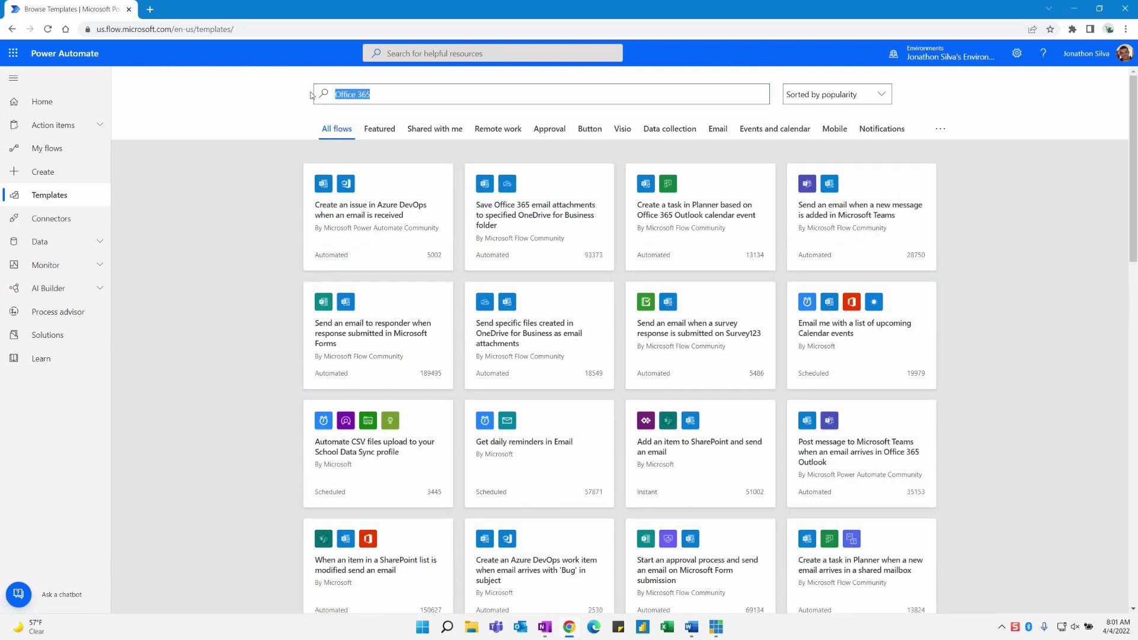
text(GitHub)
key(Return)
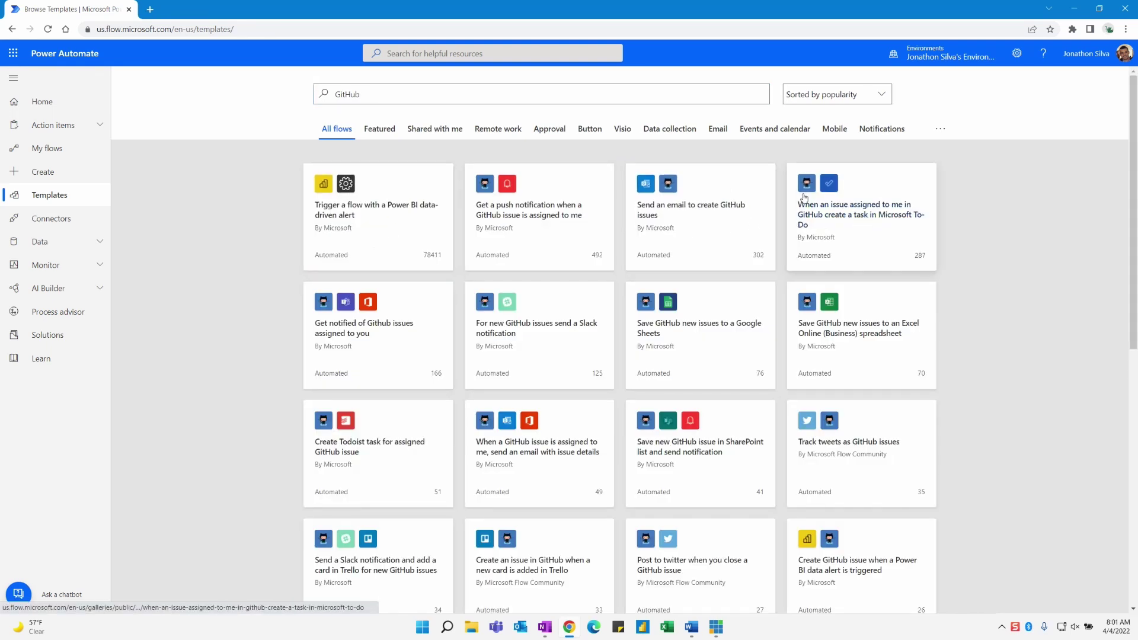
scroll(997, 263, down, 3)
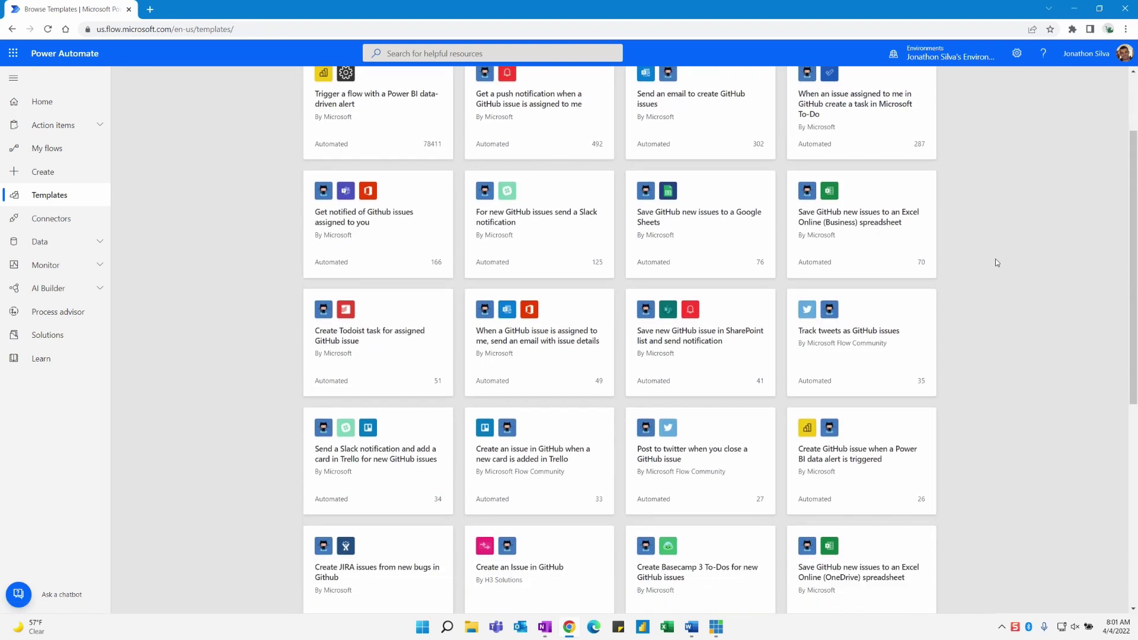
scroll(994, 258, up, 3)
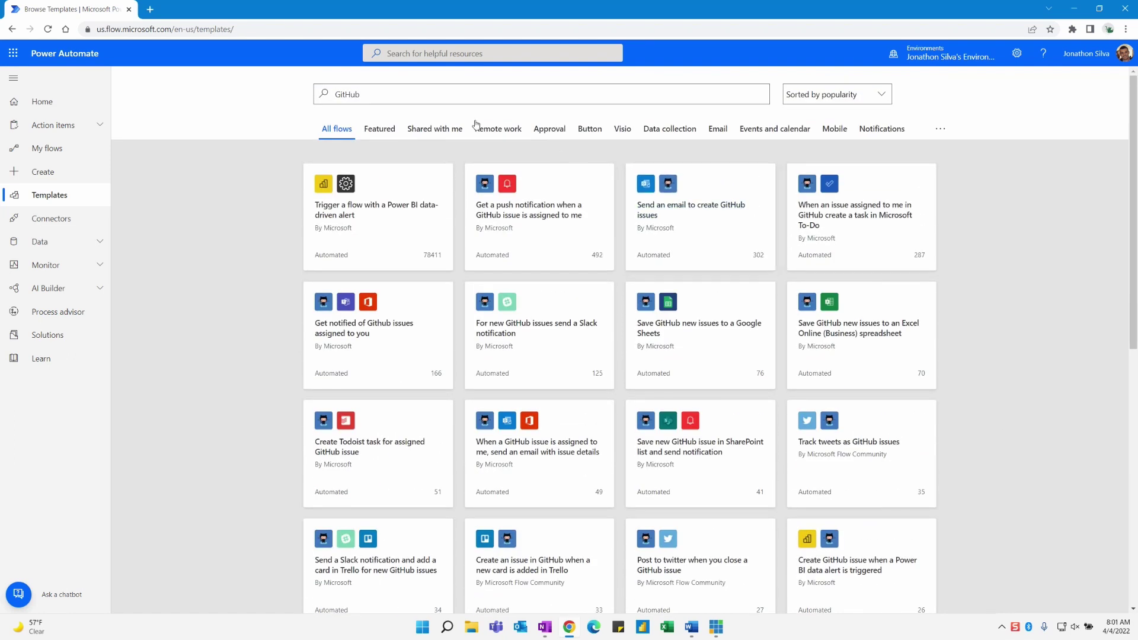
double_click(334, 96)
key(BackSpace)
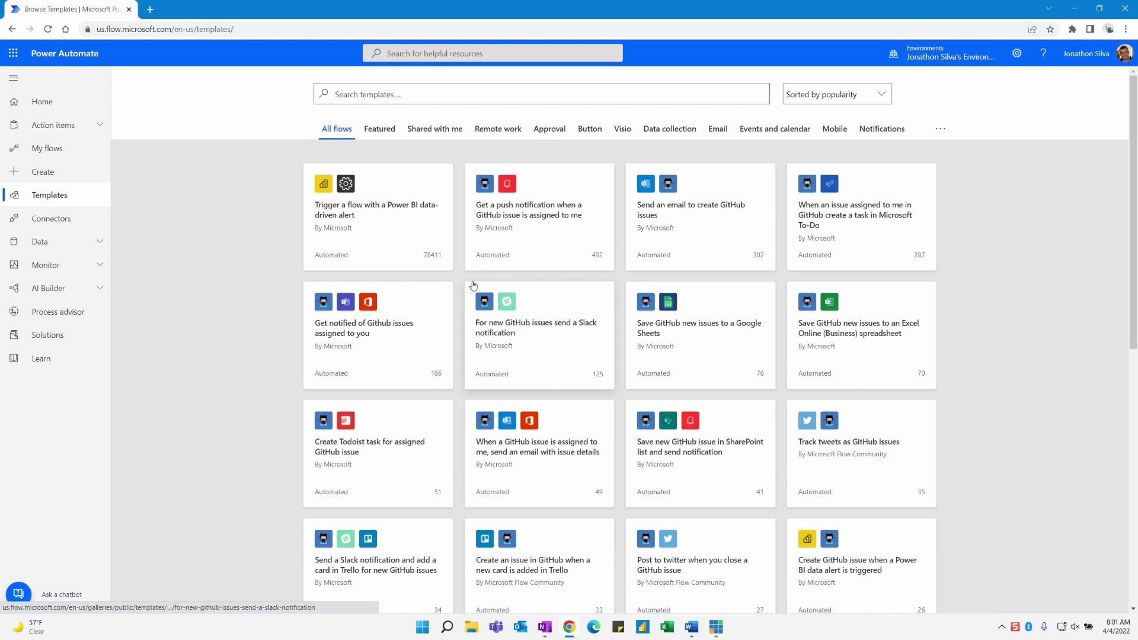
Step: Switch from the GitHub results to All flows, then to the Featured templates
click(342, 133)
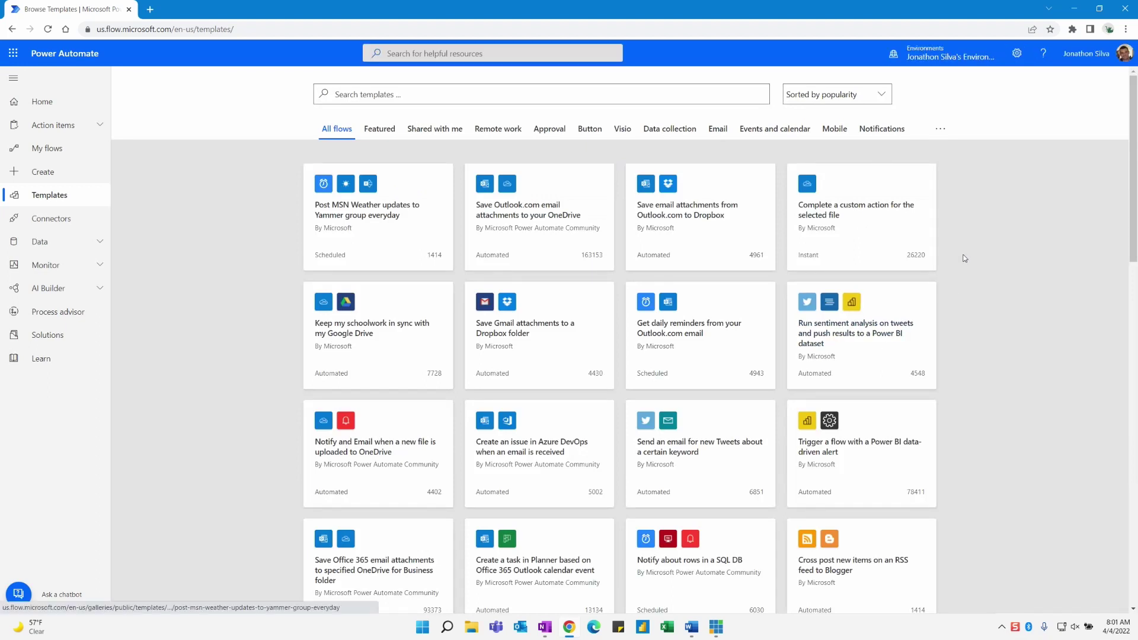
click(380, 128)
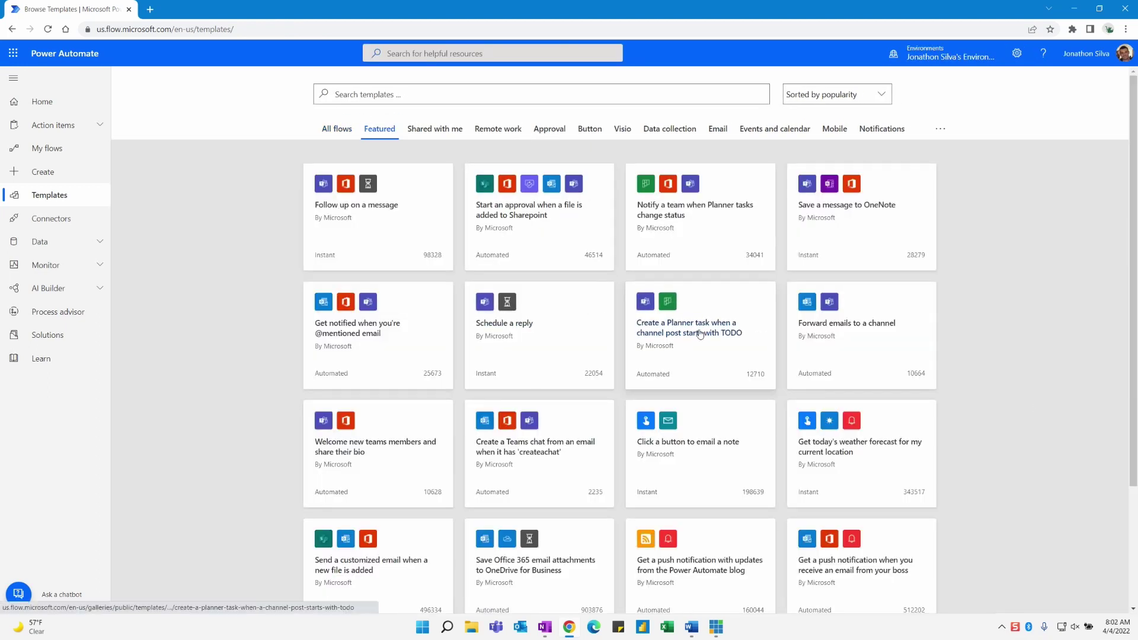
scroll(977, 338, down, 1)
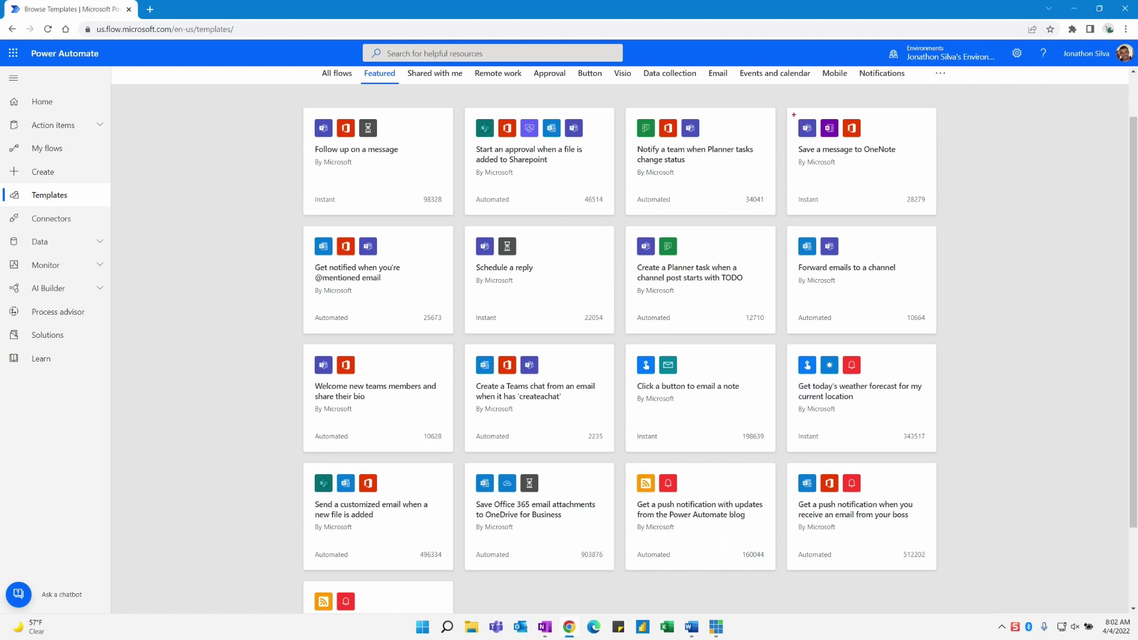
drag(788, 111, 871, 141)
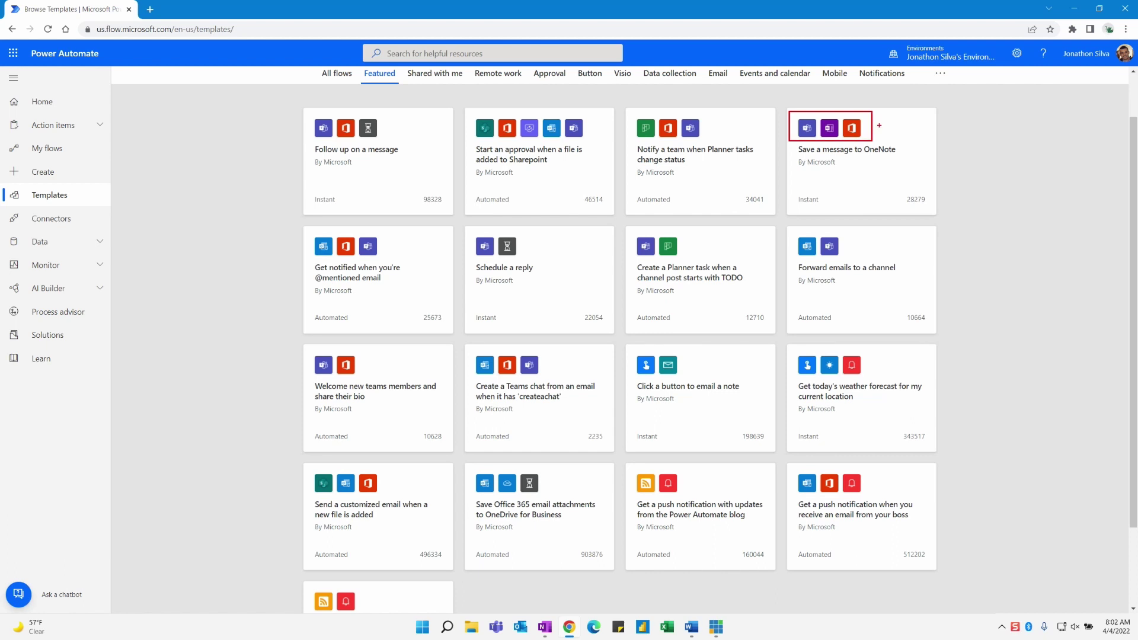
drag(877, 119, 892, 122)
text(t)
text(descr)
text(ibe)
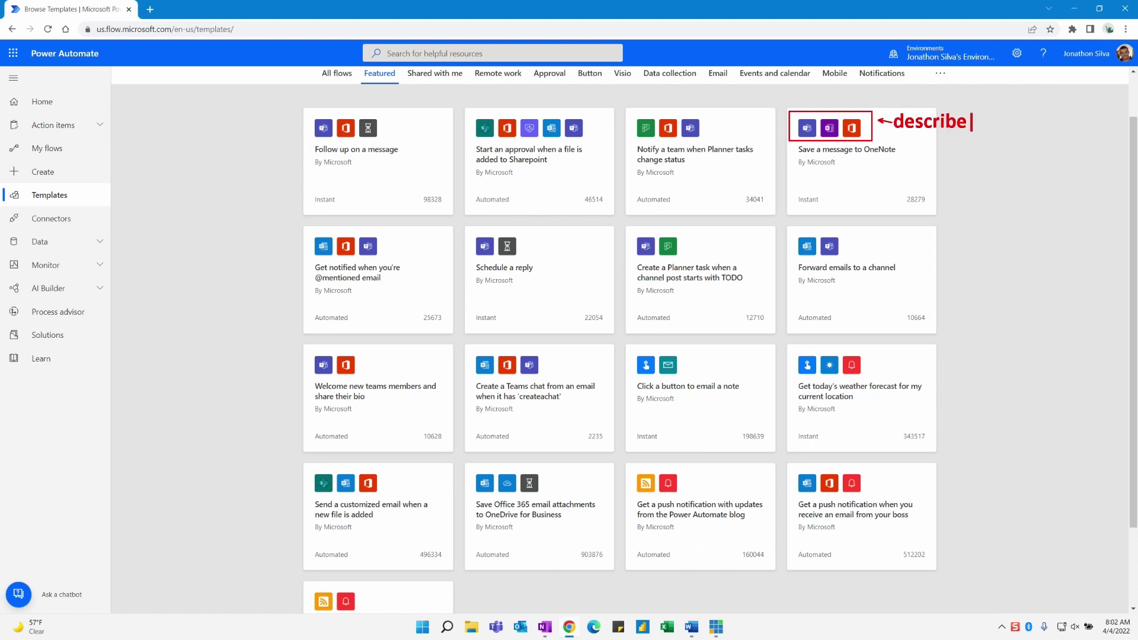
text( the connectors)
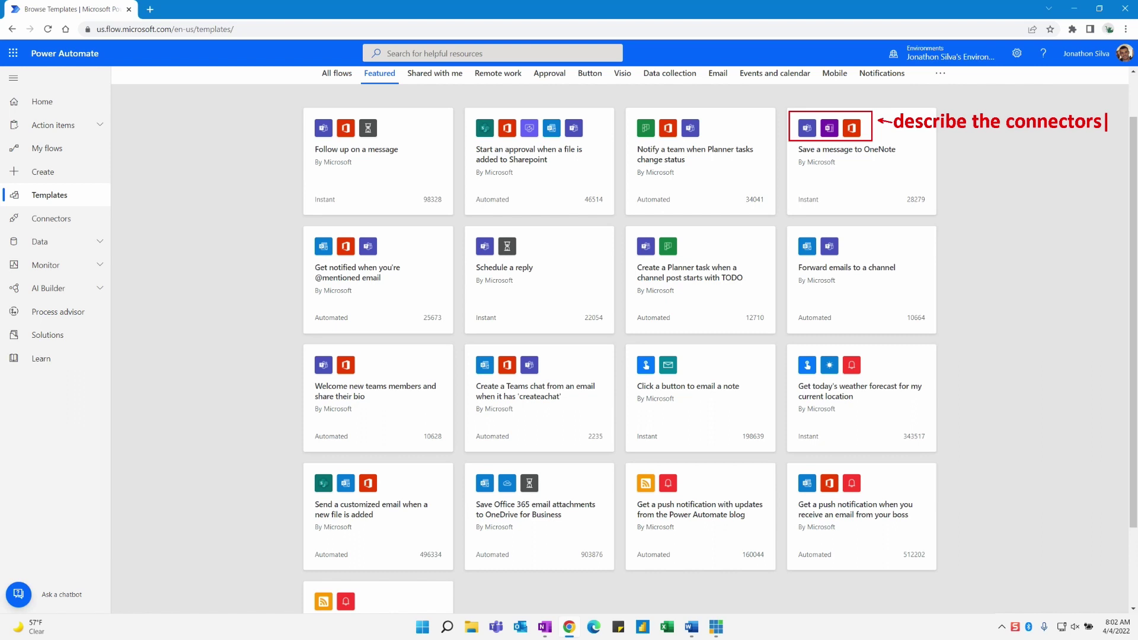
key(Escape)
mouse_move(793, 154)
mouse_down()
mouse_move(830, 171)
mouse_move(848, 163)
mouse_up()
click(869, 164)
text(creat)
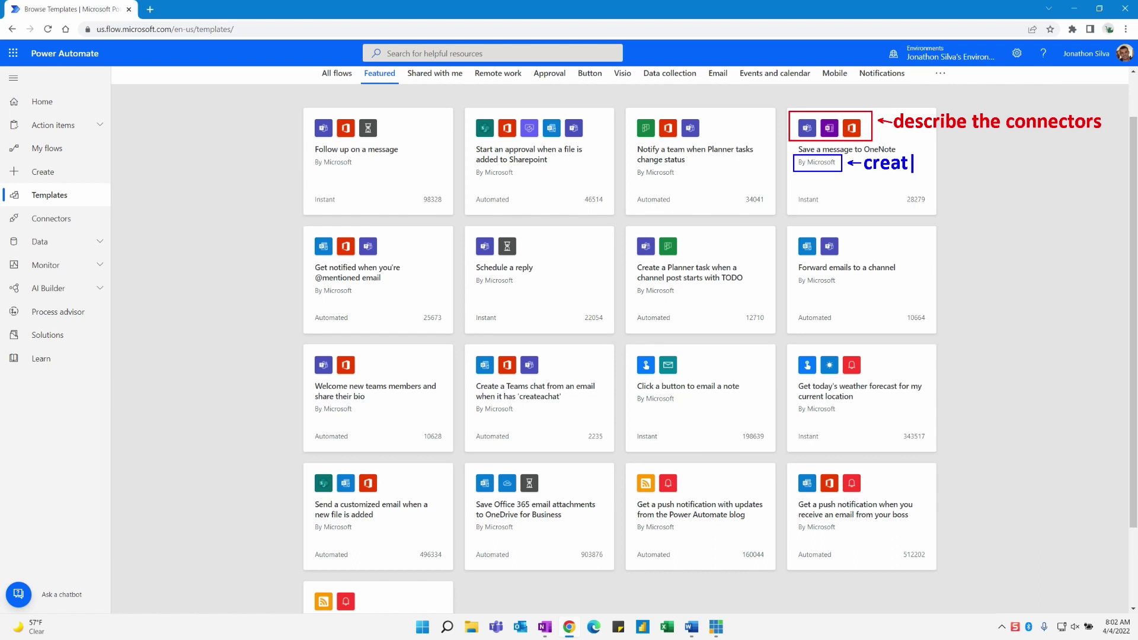
text(ir of the template)
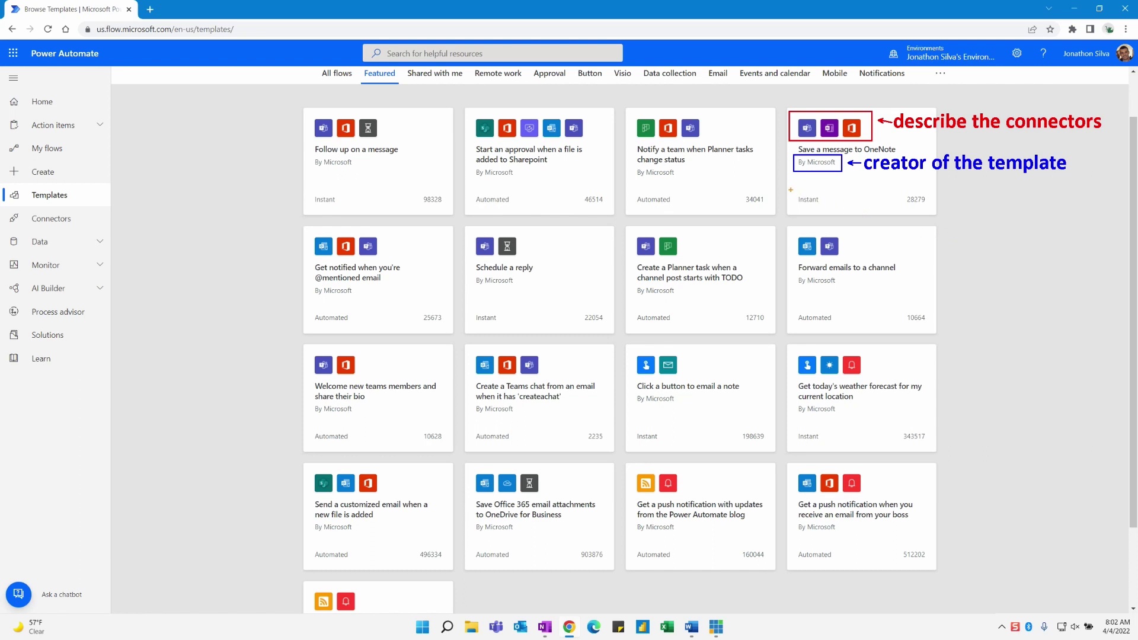
drag(791, 191, 829, 208)
drag(636, 207, 662, 205)
drag(834, 205, 842, 215)
text(type of )
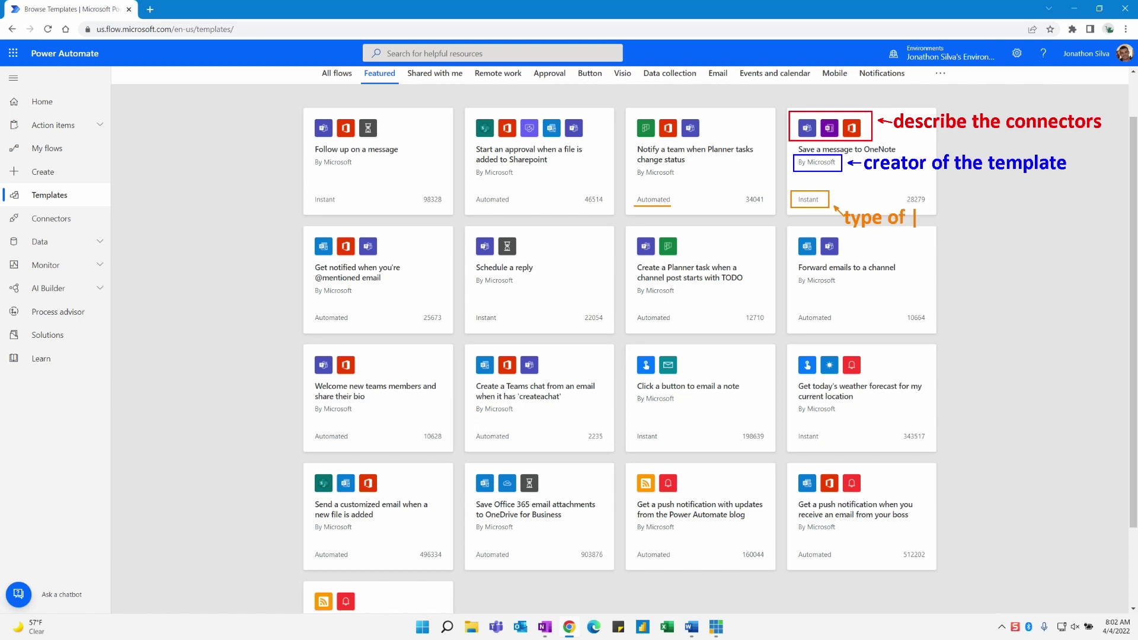
text(flow)
mouse_move(903, 190)
mouse_down()
mouse_move(933, 207)
mouse_move(938, 197)
mouse_up()
text(t)
text(tim)
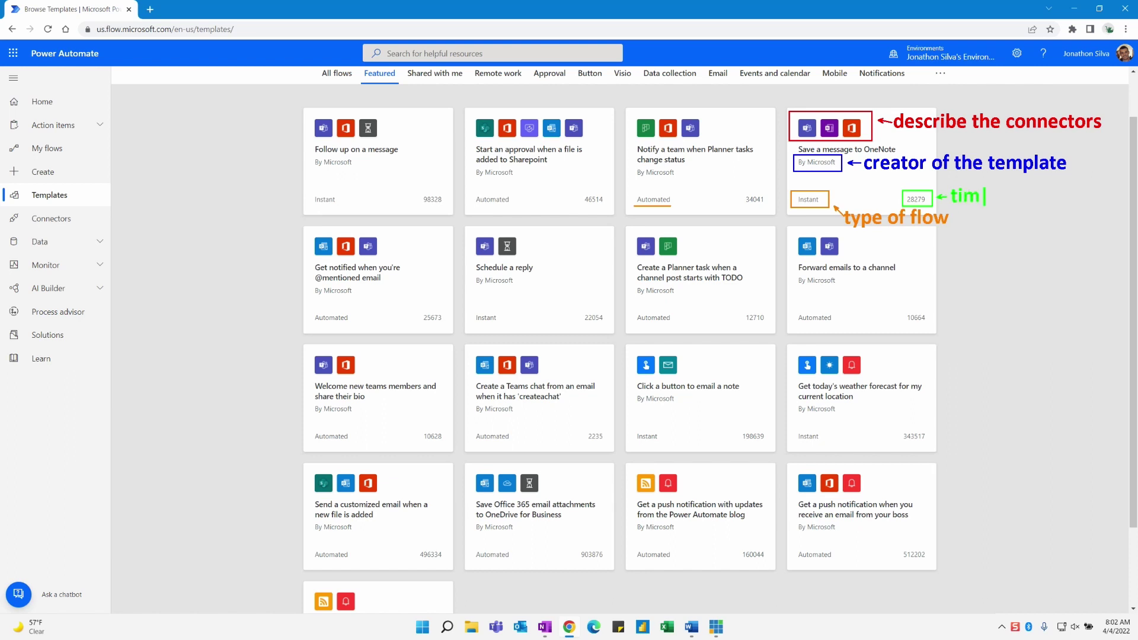
text(es the flow was)
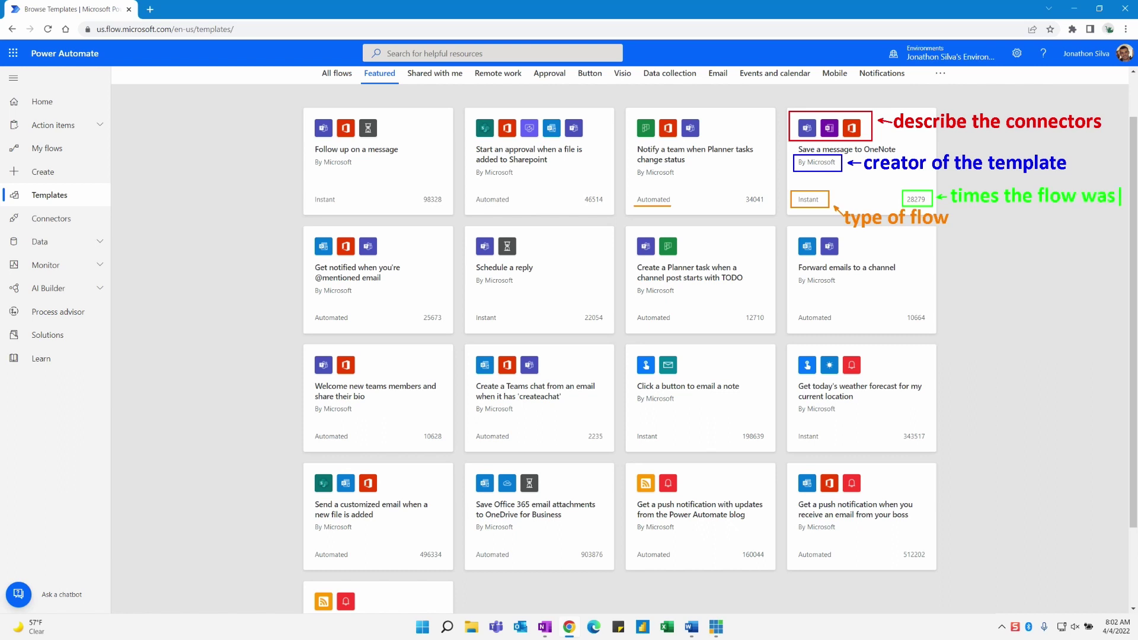
key(Return)
text(used)
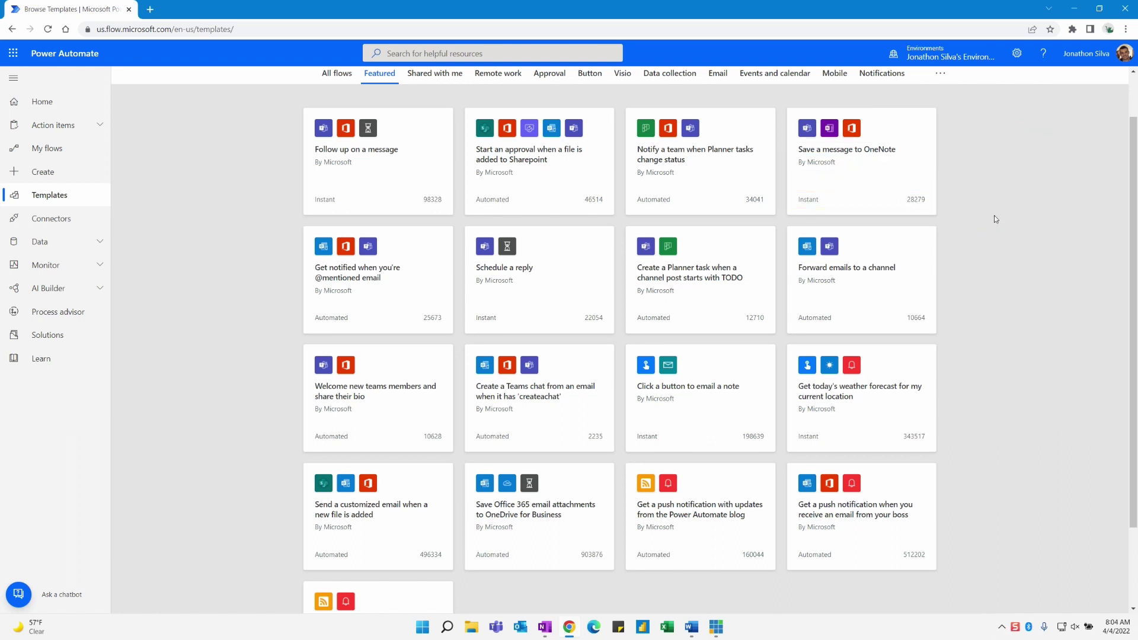
Step: Search the templates for 'office 365 notification' and scroll through the matching results
scroll(982, 266, up, 2)
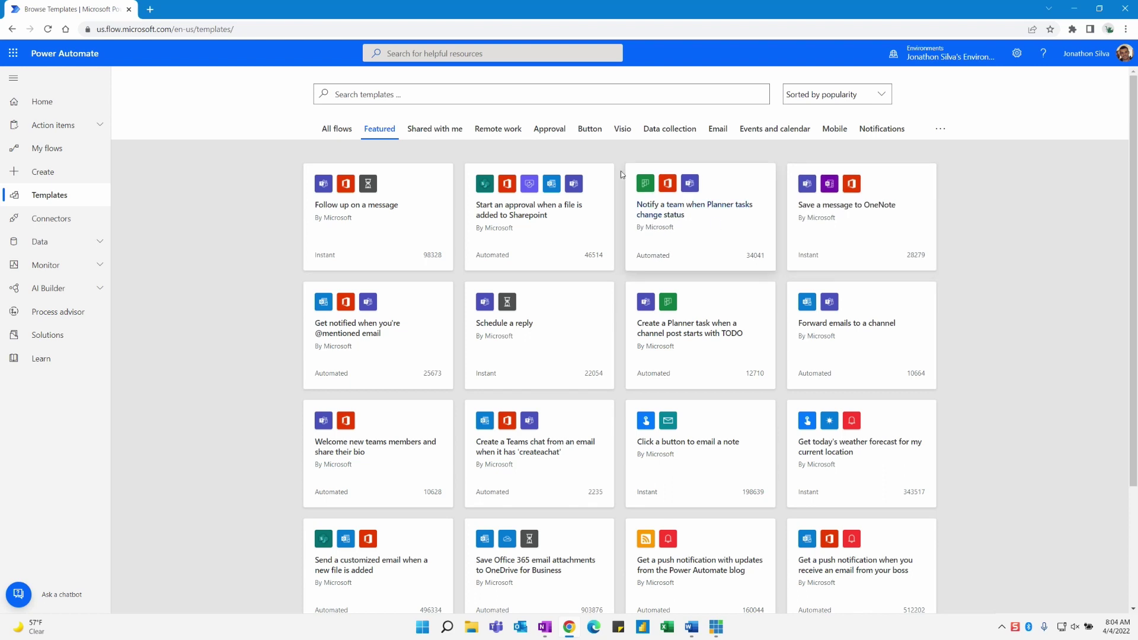
click(481, 96)
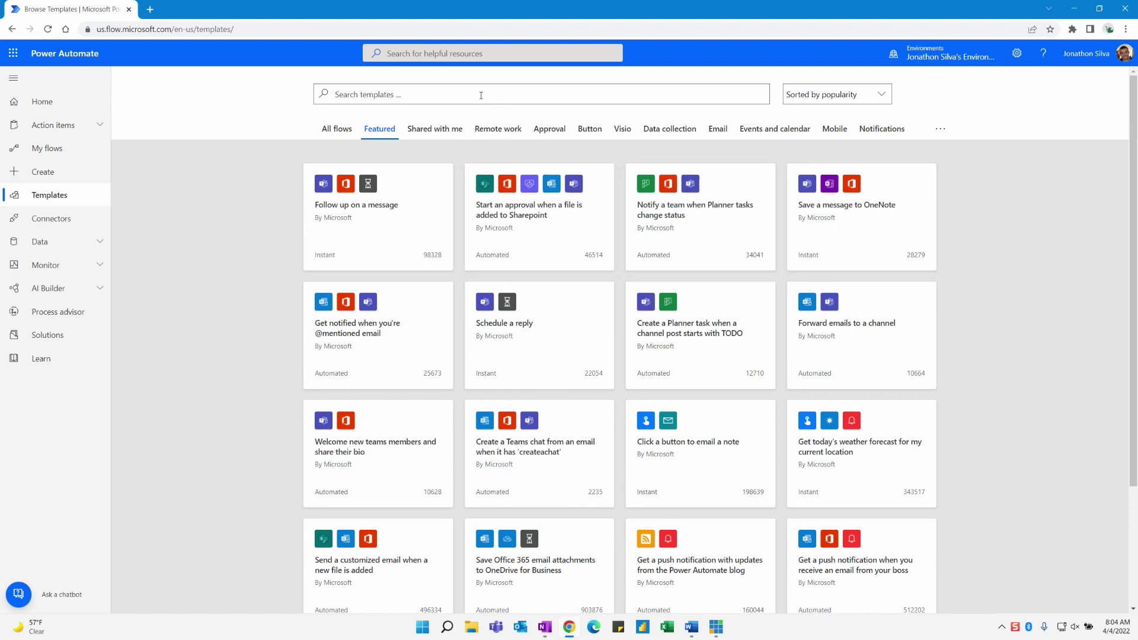
text(office 36)
text(5)
text( notific)
key(BackSpace)
text(notification)
key(Return)
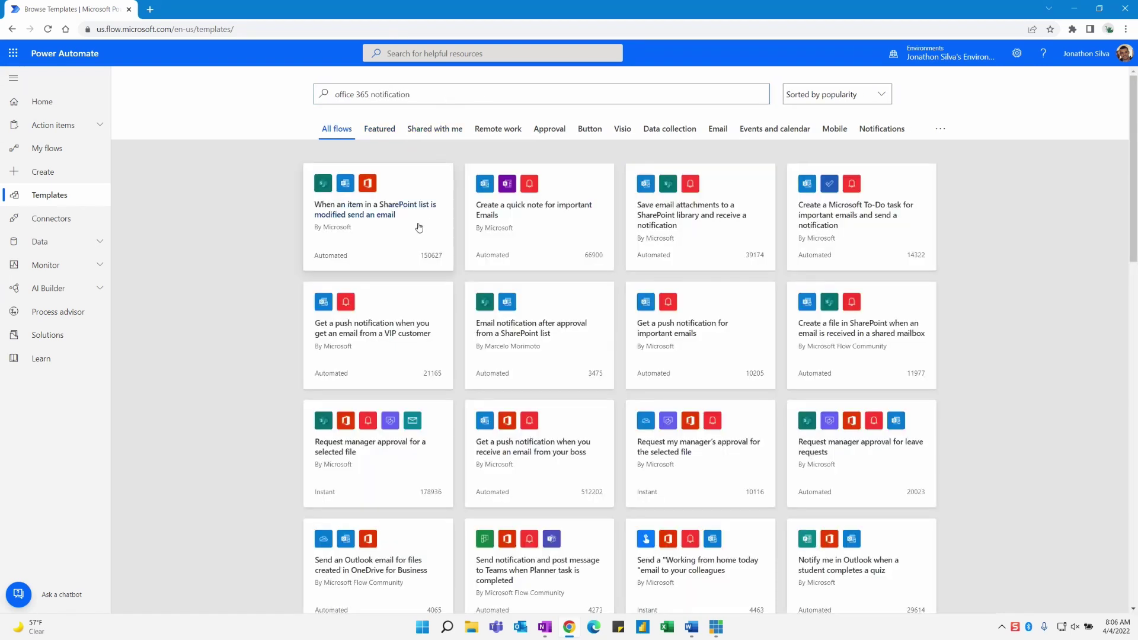
scroll(421, 236, down, 2)
scroll(421, 235, down, 2)
scroll(426, 367, down, 3)
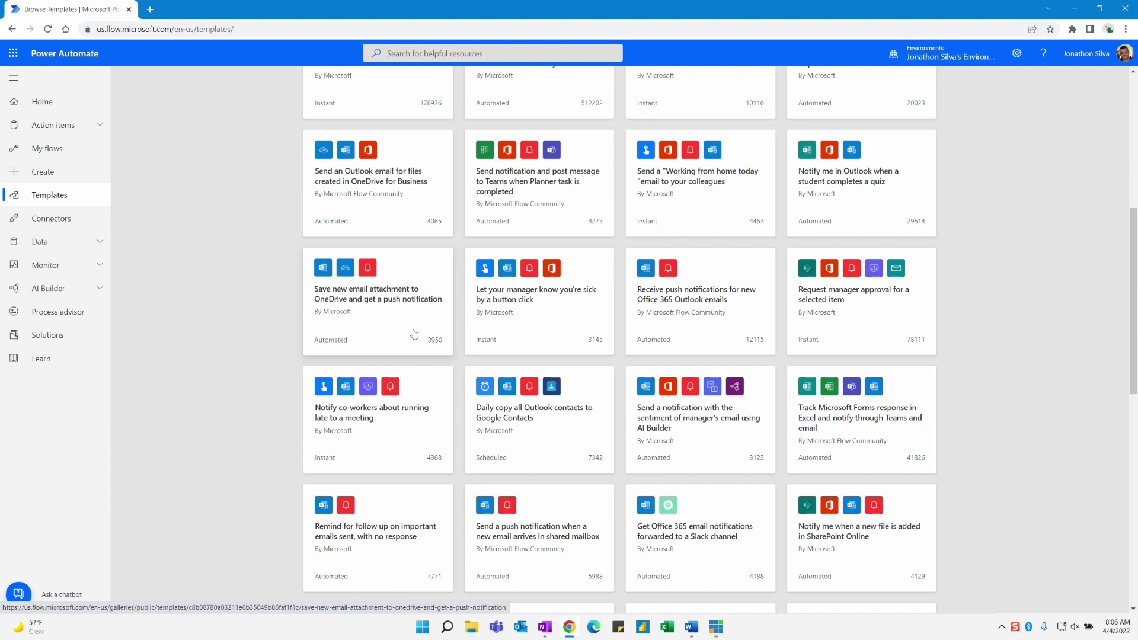
Step: Open the email-attachment-to-OneDrive template and point out its OneDrive, Notifications and Outlook connections
click(381, 301)
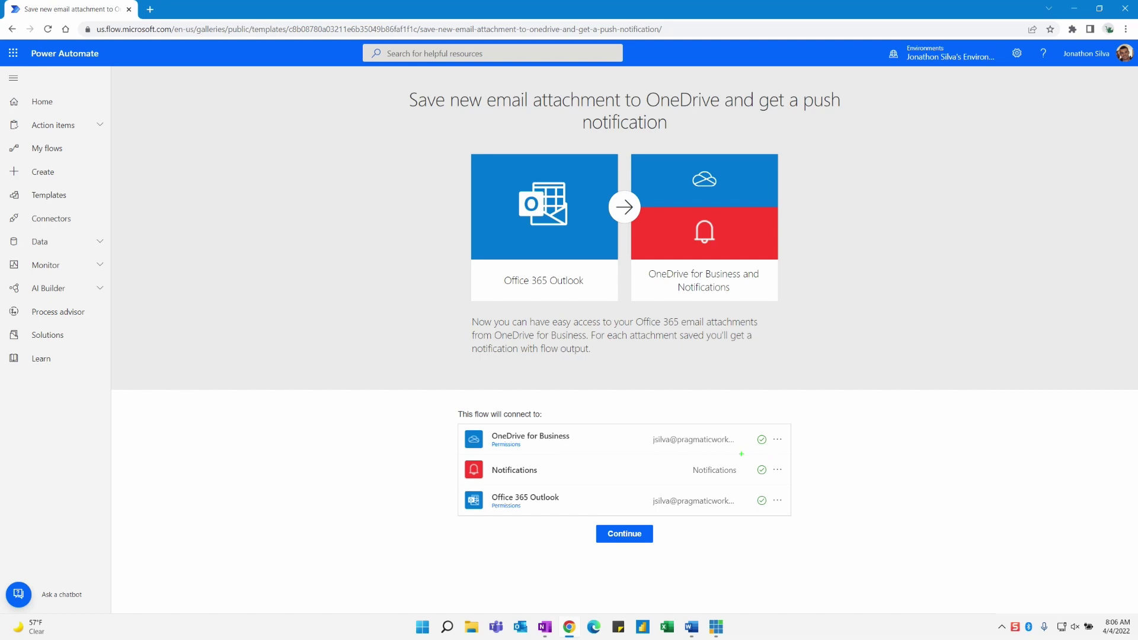
drag(733, 433, 752, 404)
drag(743, 467, 747, 449)
drag(736, 504, 767, 543)
key(ctrl+z)
key(ctrl+z)
key(ctrl+z)
mouse_move(752, 431)
mouse_down()
mouse_move(771, 447)
mouse_move(771, 511)
mouse_up()
key(Escape)
Step: Continue with the template's connections and scroll through the new flow's steps
click(632, 538)
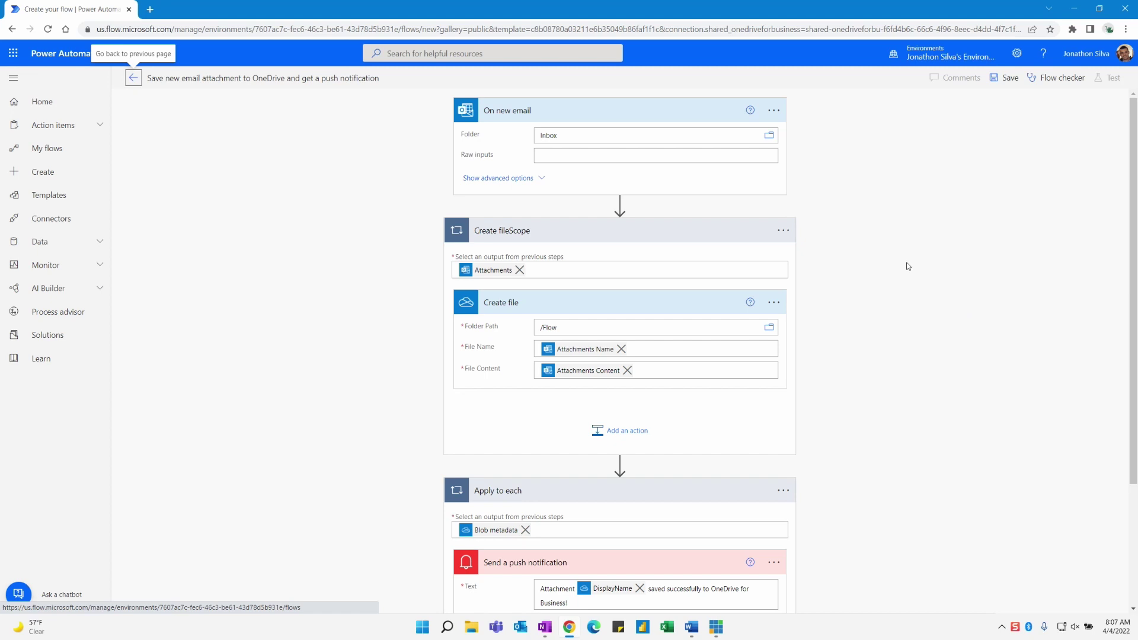
scroll(889, 237, down, 3)
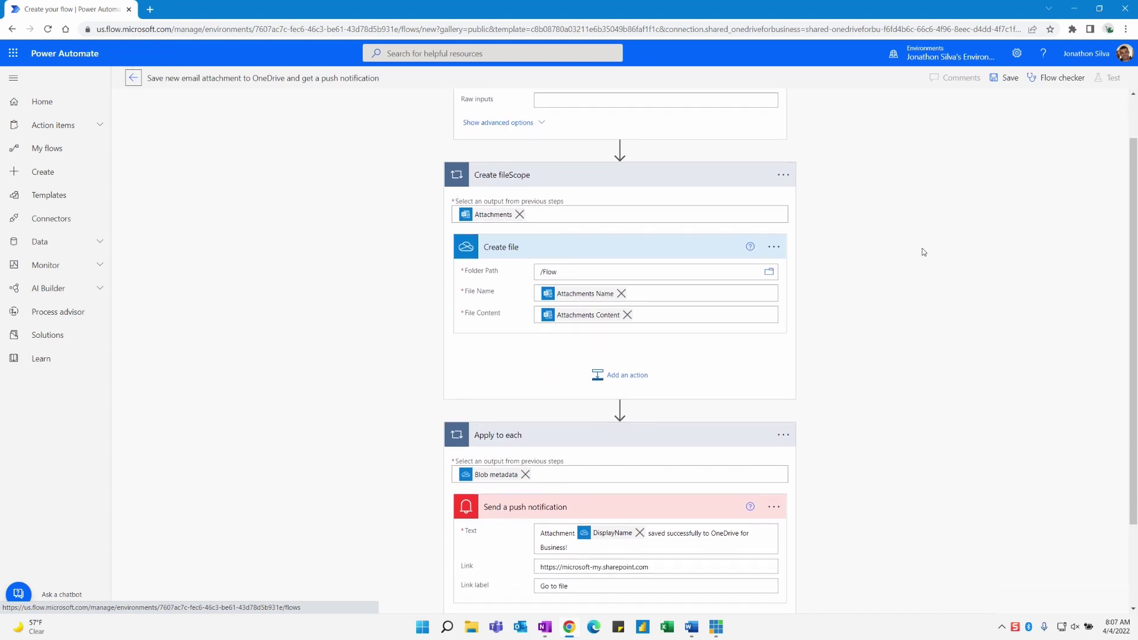
scroll(909, 269, up, 3)
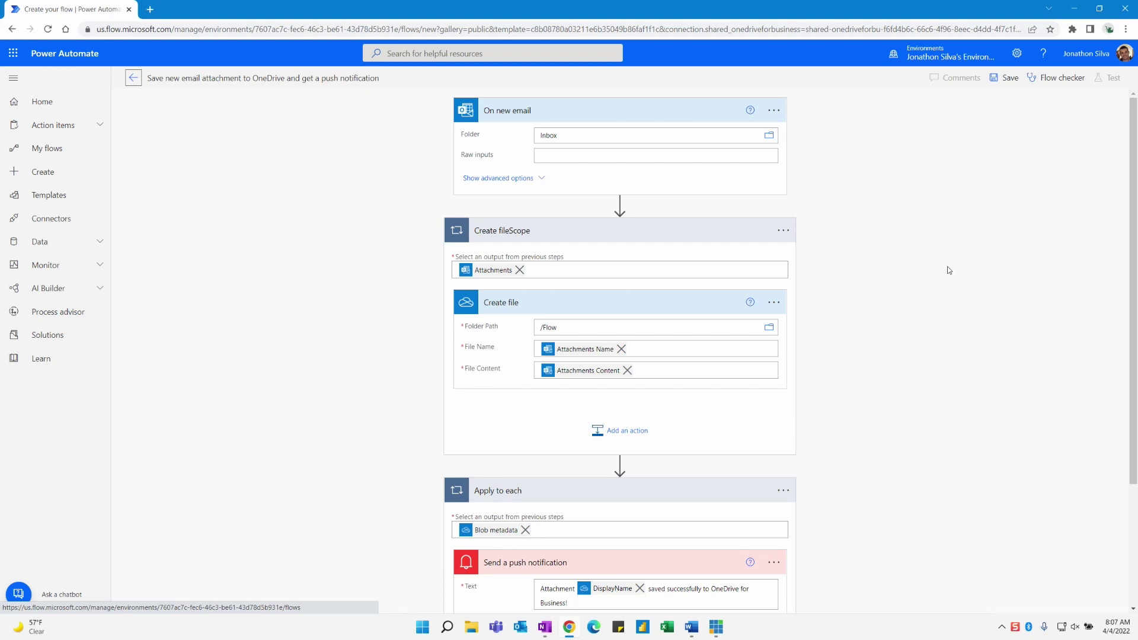
scroll(910, 217, down, 3)
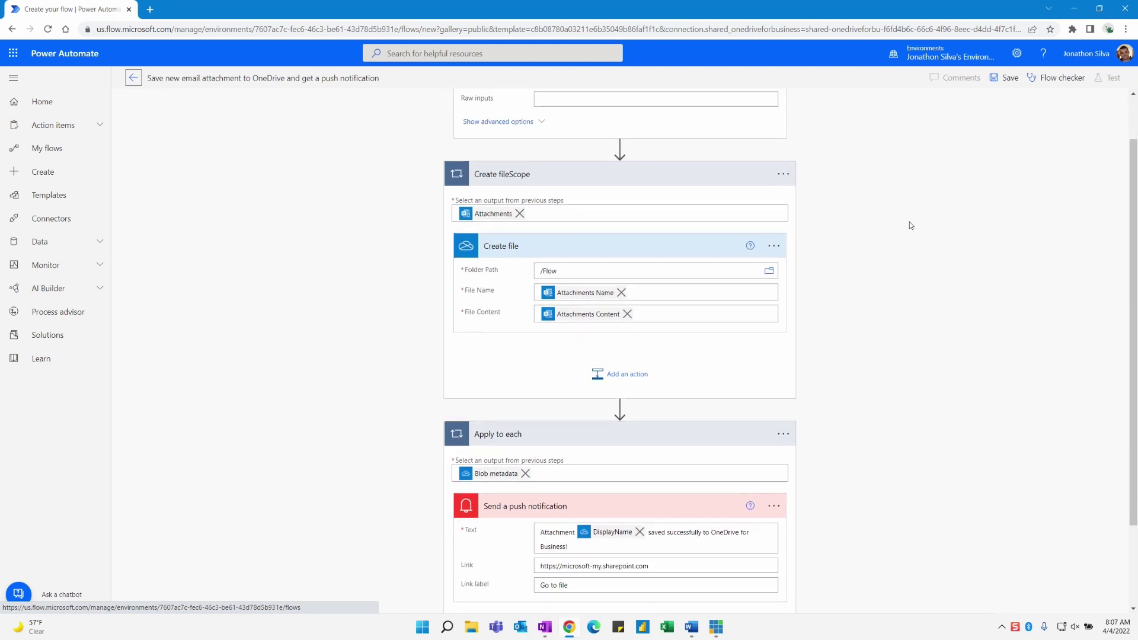
scroll(830, 397, up, 1)
scroll(830, 397, down, 1)
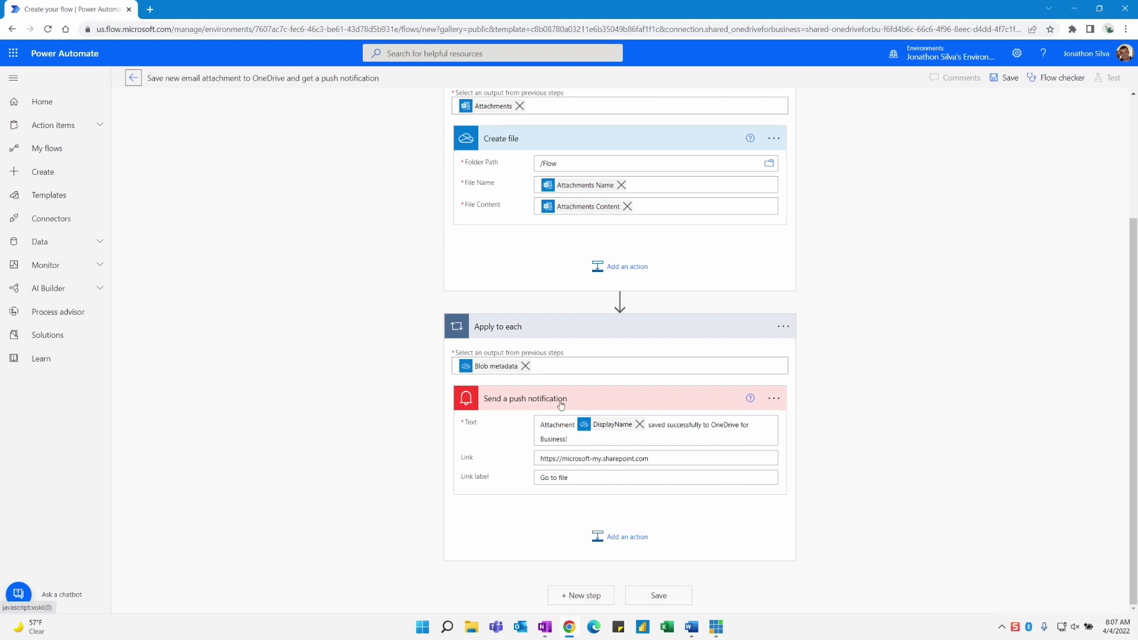
scroll(561, 406, up, 3)
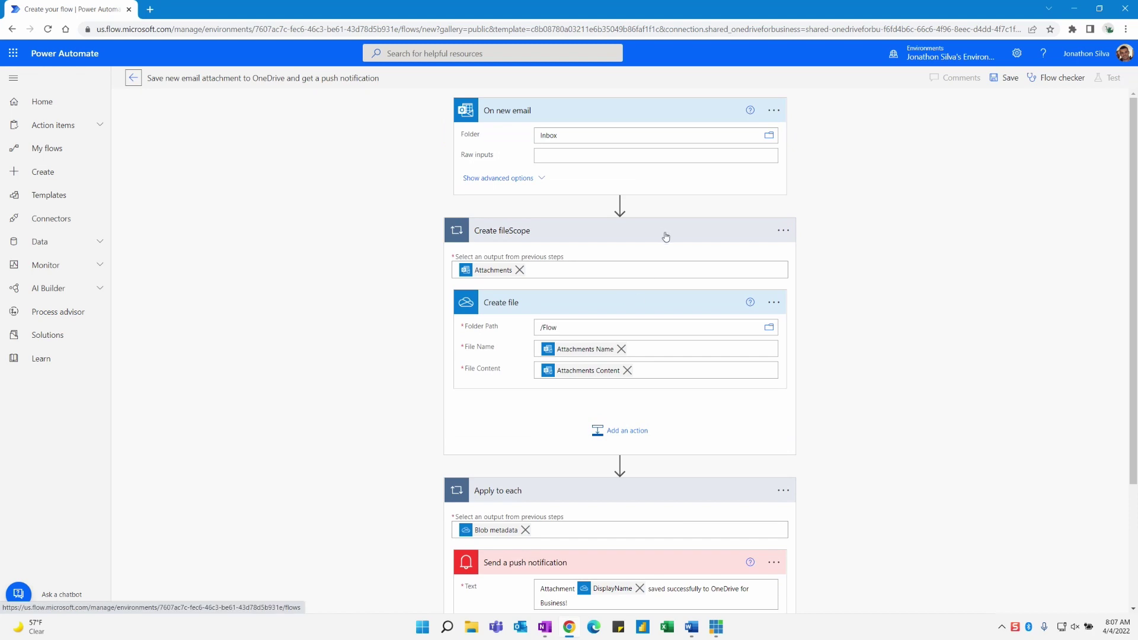
Step: Collapse the Create fileScope, Apply to each and On new email cards
click(665, 235)
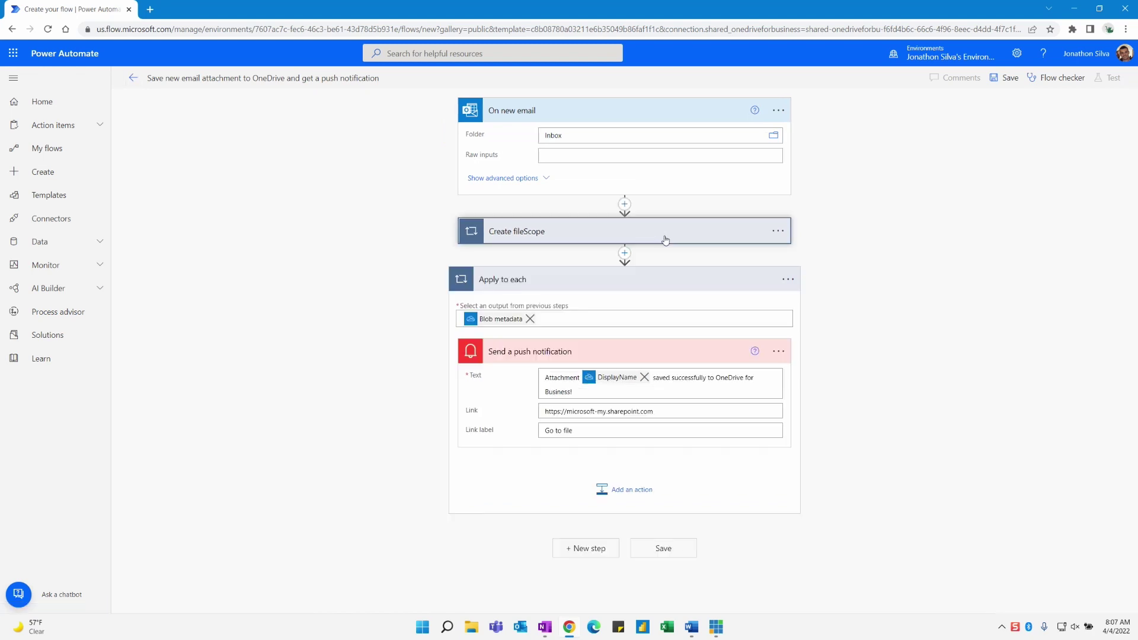
click(646, 288)
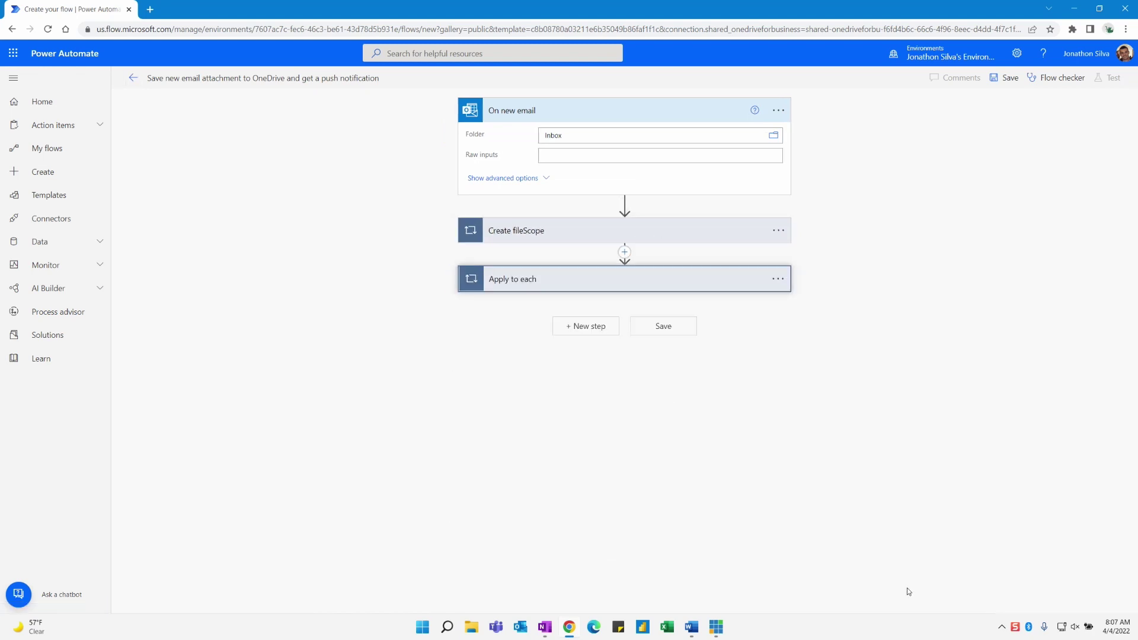
click(682, 112)
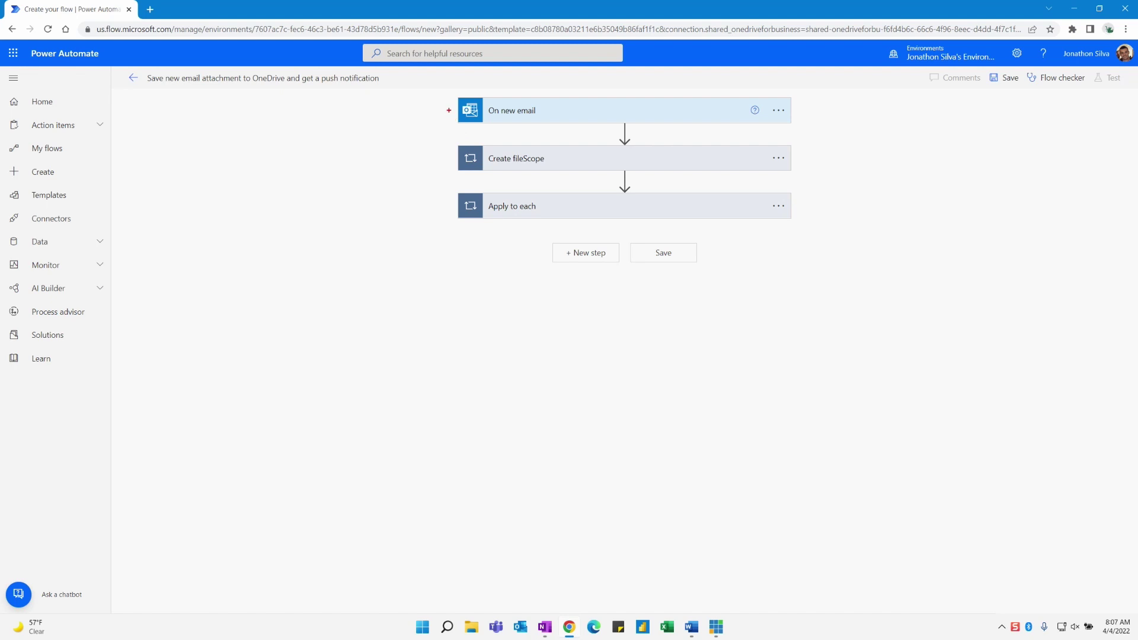
Step: Mark the three steps with arrows labelled 'Trigger', 'Action #1' and 'Action #2'
mouse_move(801, 109)
mouse_down()
mouse_move(839, 112)
mouse_move(841, 102)
mouse_up()
text(Trigger)
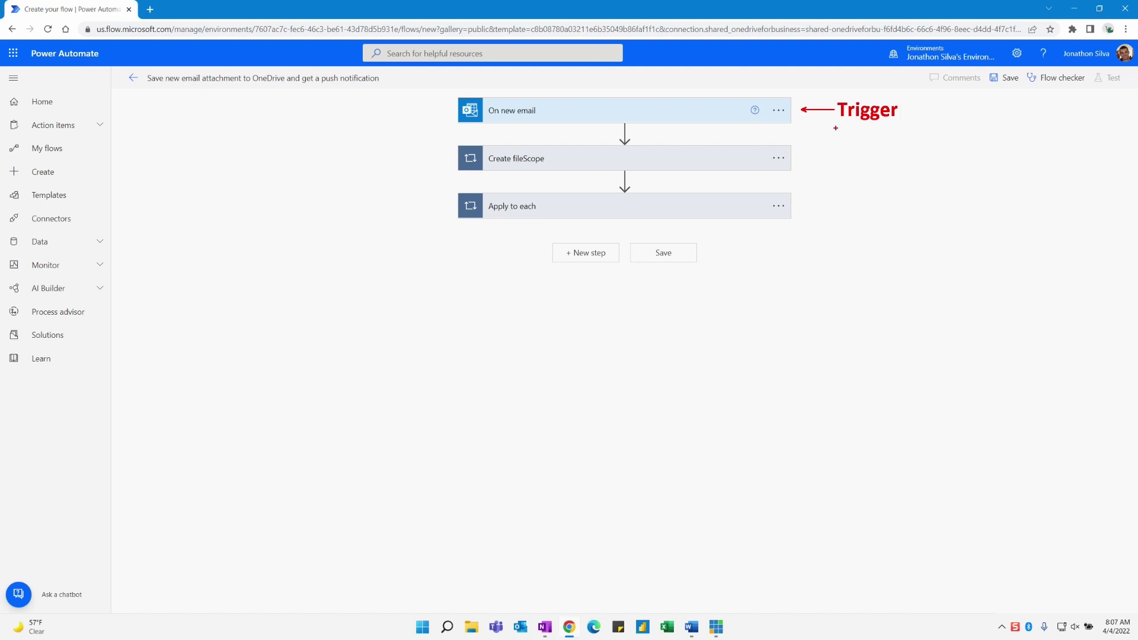
drag(798, 157, 823, 157)
click(843, 159)
text(Action #1)
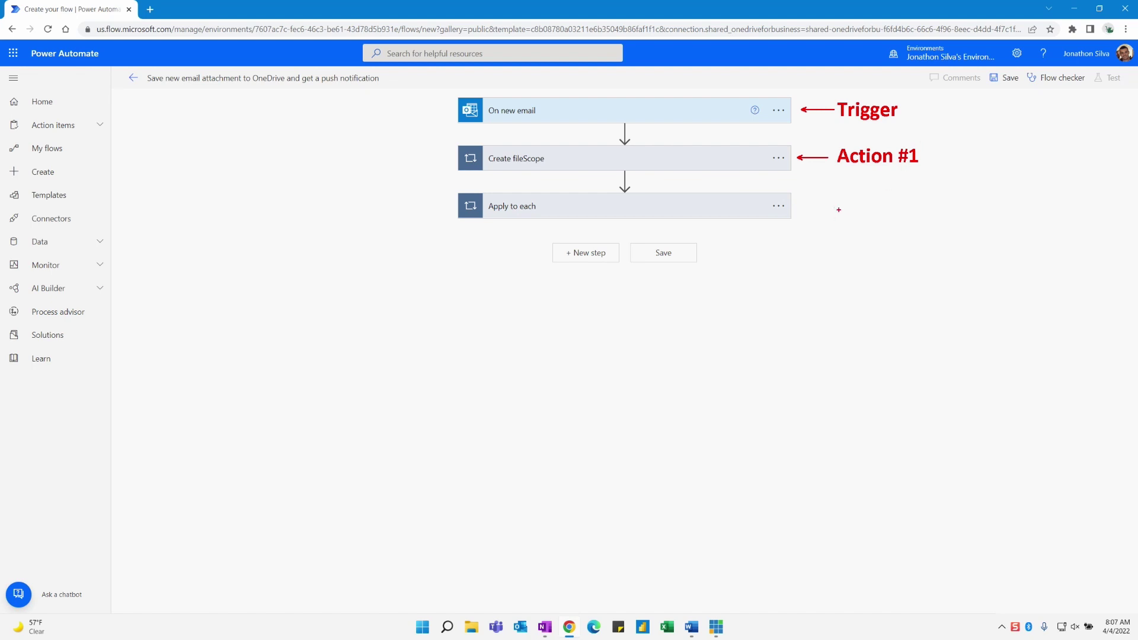
drag(799, 207, 832, 206)
text(tAction #2)
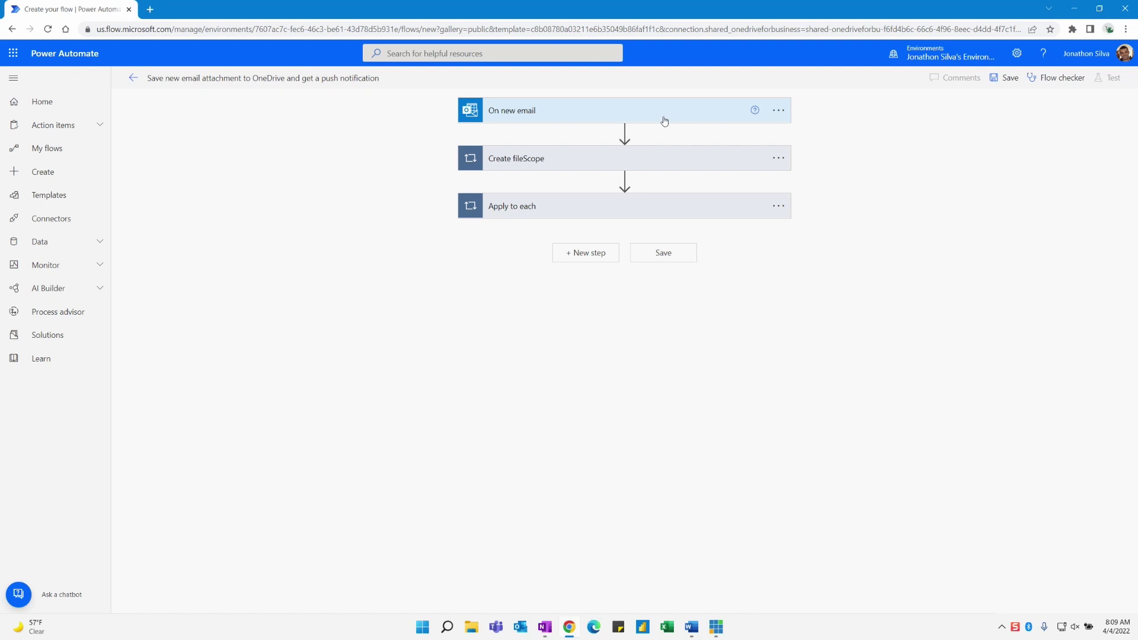
Step: Expand On new email, Create fileScope and Apply to each, then scroll to the /Flow path and notification
click(632, 116)
click(642, 237)
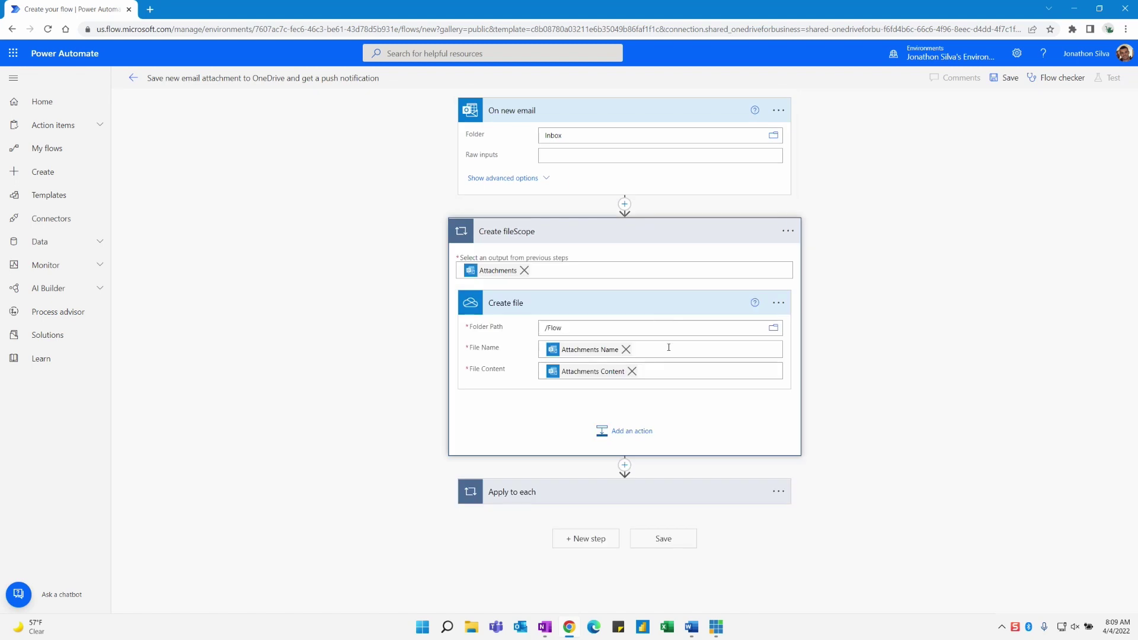
click(669, 503)
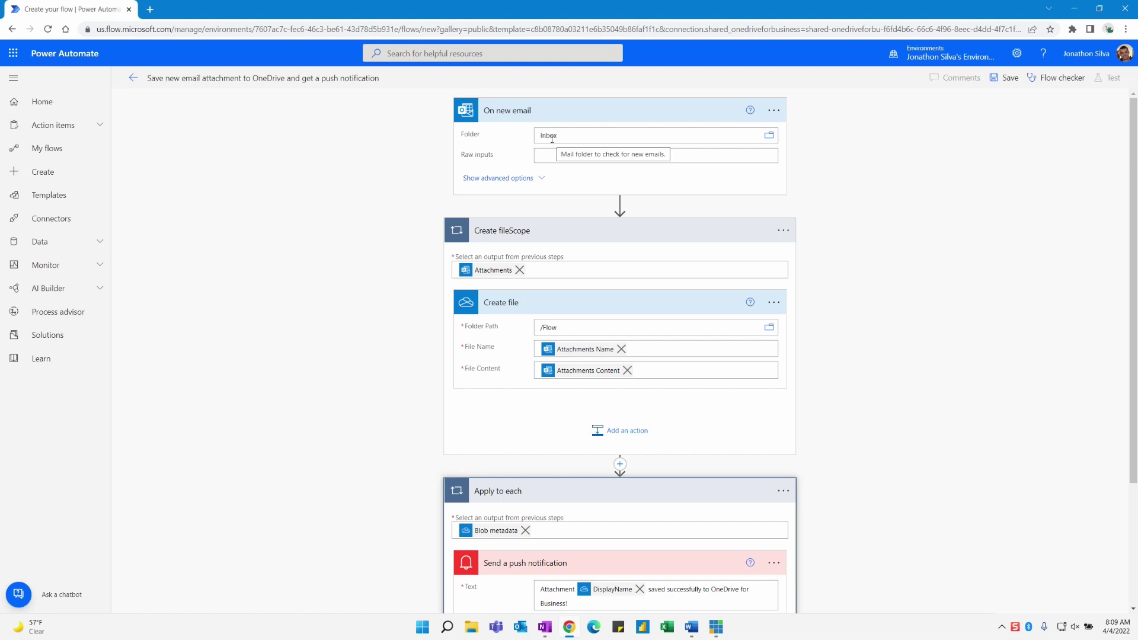
scroll(830, 187, down, 2)
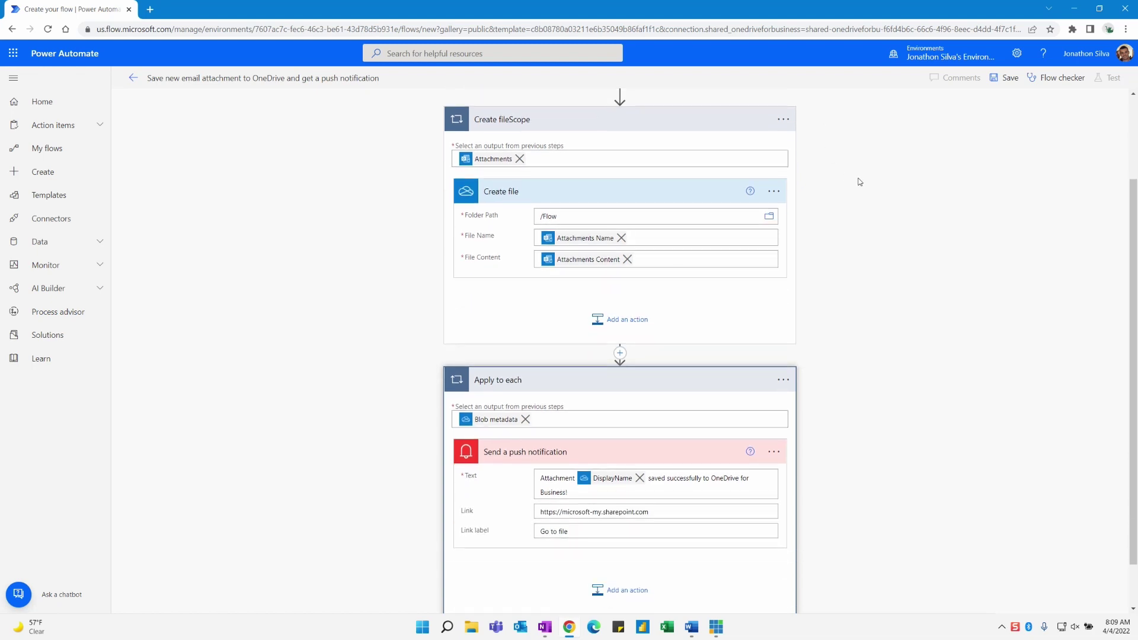
scroll(907, 214, up, 1)
scroll(895, 237, down, 1)
mouse_move(597, 270)
scroll(617, 326, down, 1)
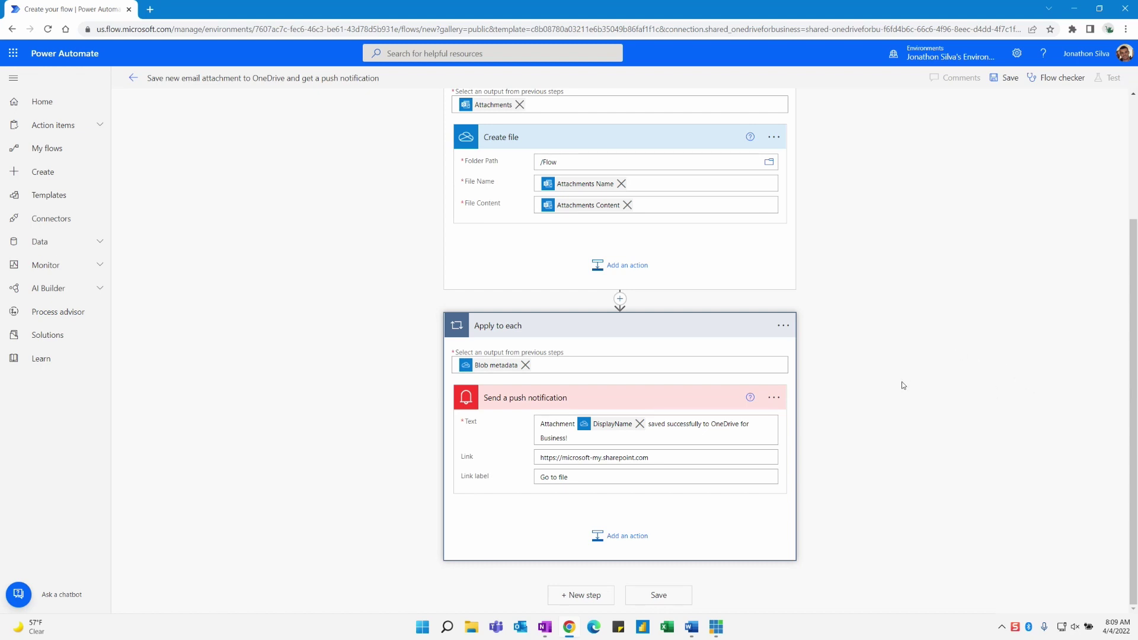
Step: Save the flow and scroll down to confirm it is ready to go
click(665, 600)
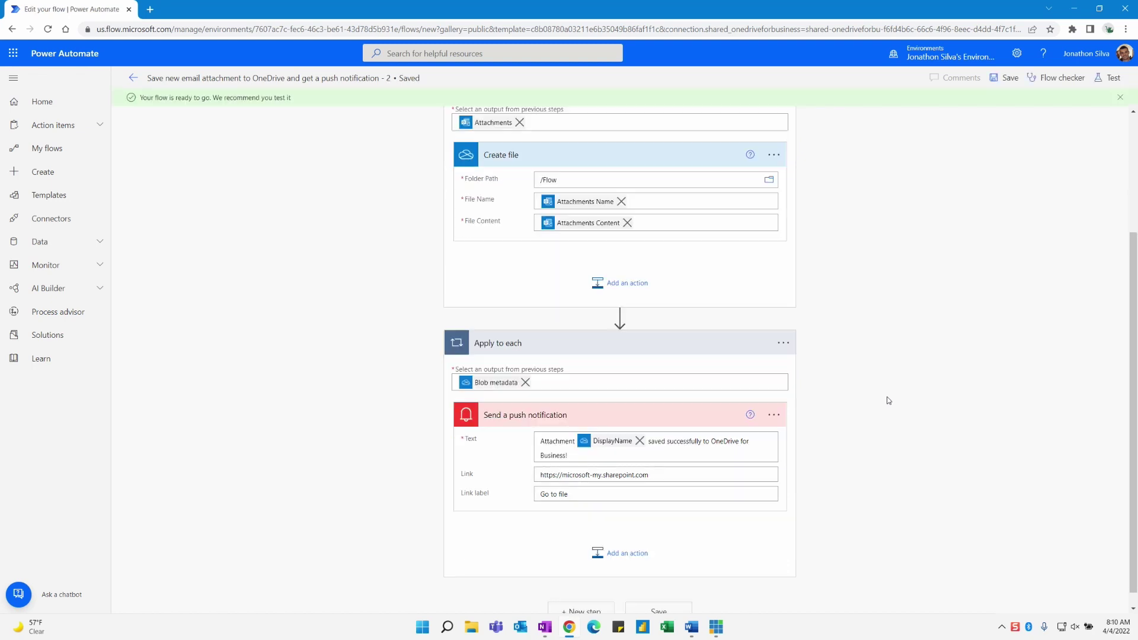
scroll(877, 409, down, 1)
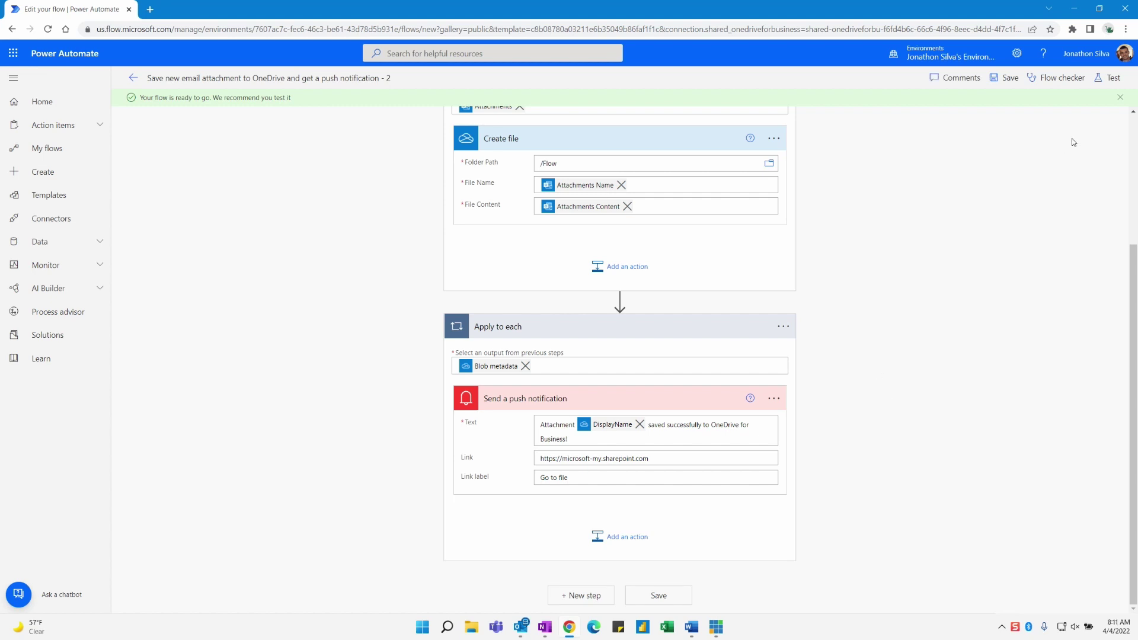
Step: Start a manual test run so the flow waits for an incoming email
click(1107, 80)
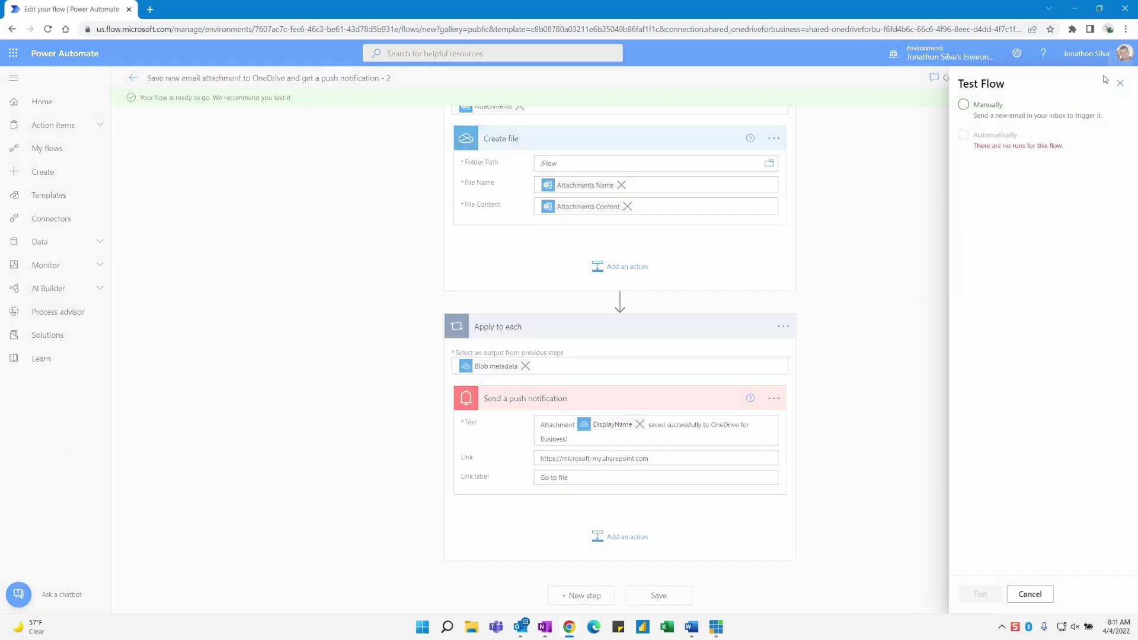
click(964, 105)
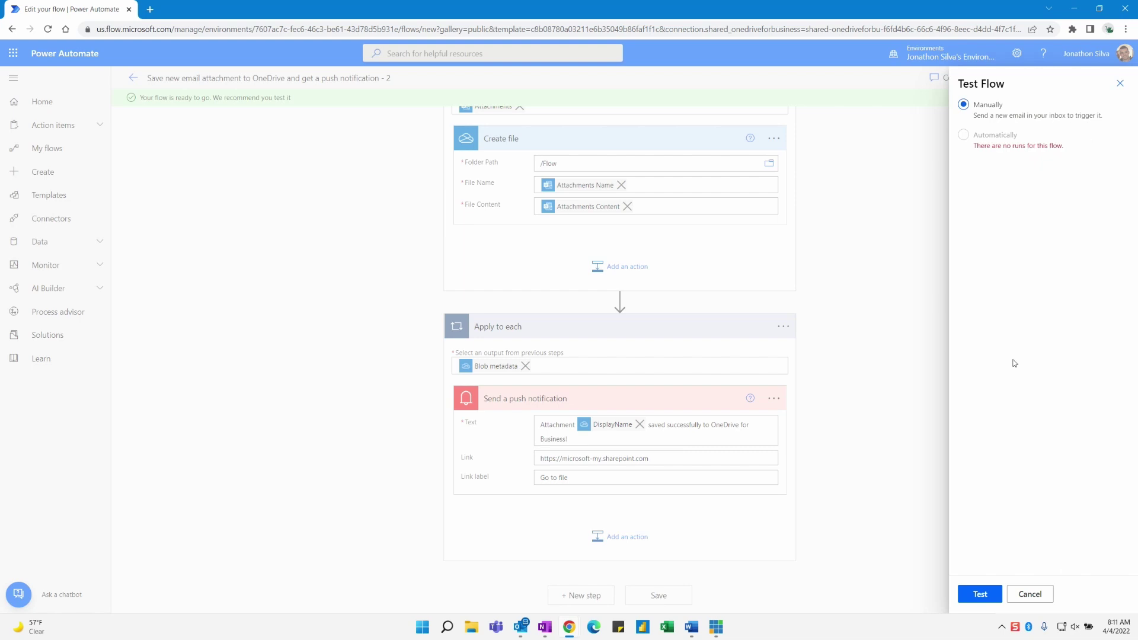
click(980, 594)
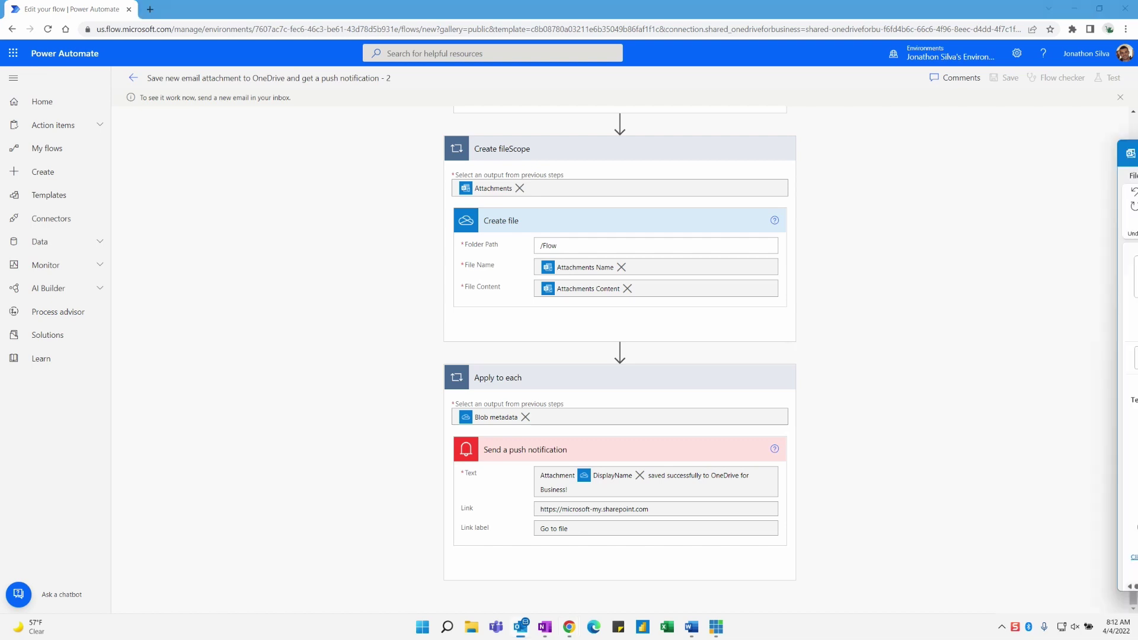
Step: Send the Template Test email with newinvoice.JPG attached, then close the received message
drag(1137, 123, 580, 110)
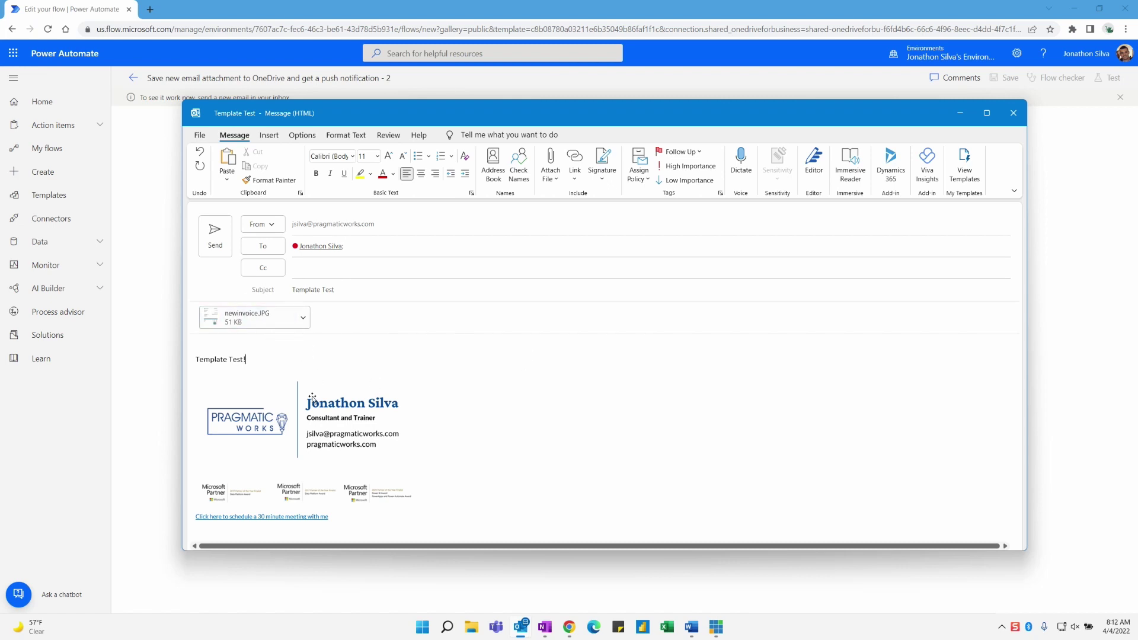
click(215, 256)
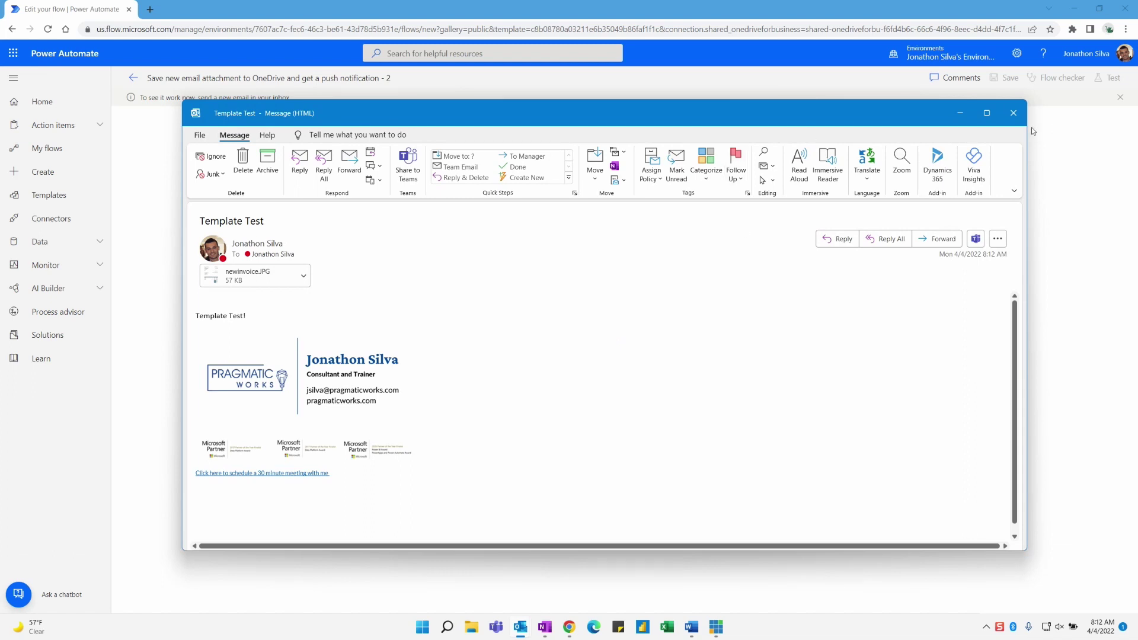
click(1014, 113)
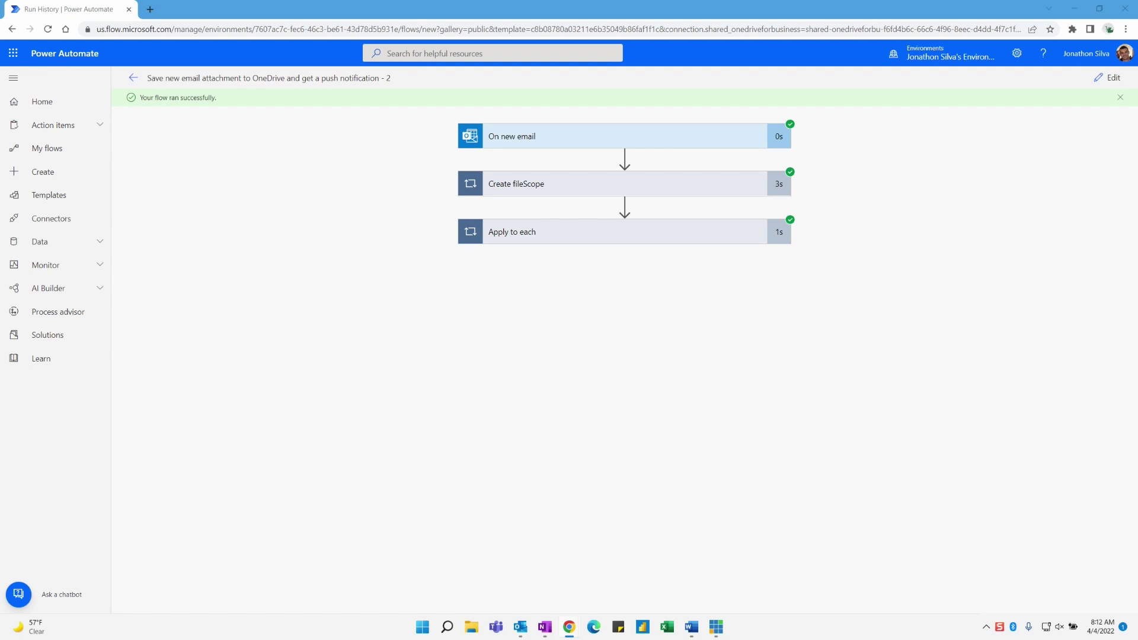
Step: Bring the OneDrive window showing the Flow folder into view
drag(1126, 136, 861, 89)
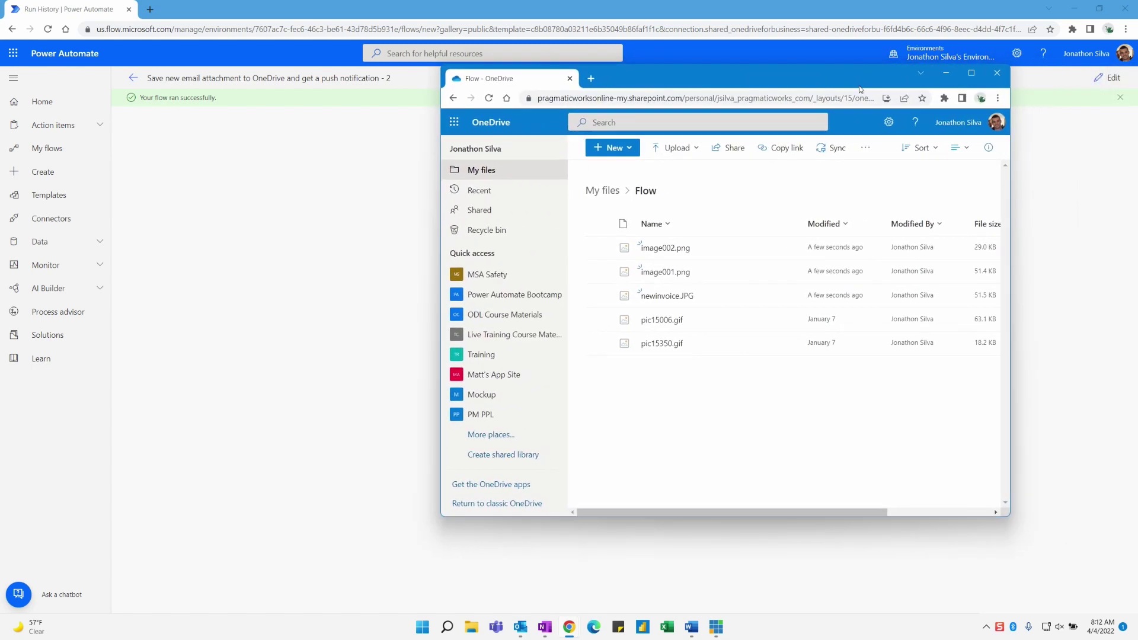
Step: Maximize OneDrive and mark the new image002.png, image001.png and newinvoice.JPG files
click(971, 73)
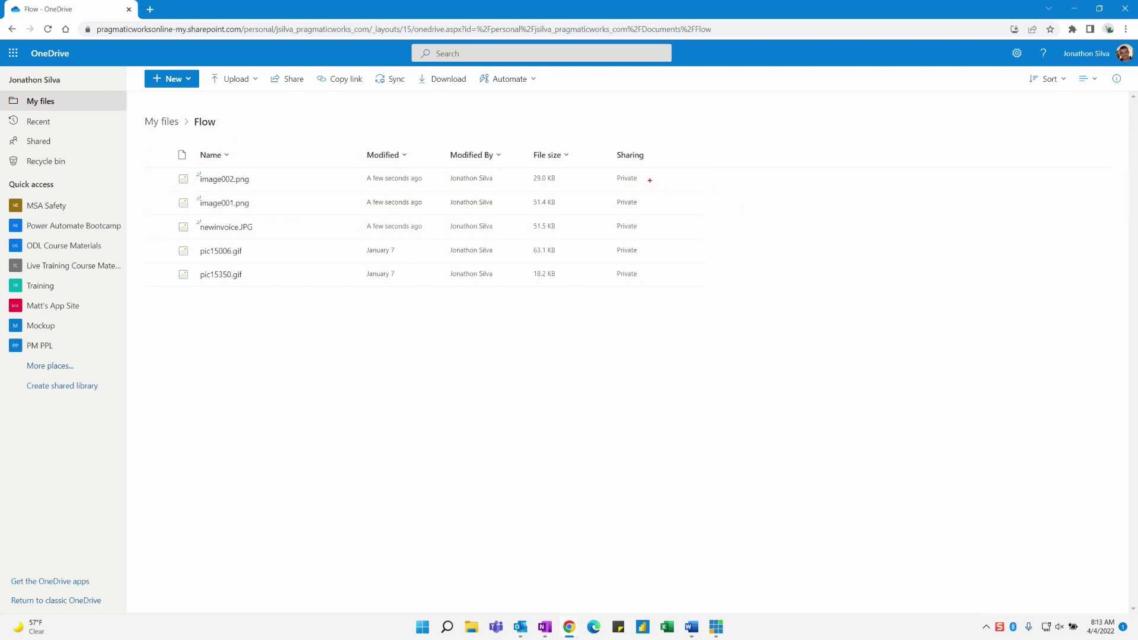
drag(649, 179, 722, 144)
drag(165, 167, 285, 191)
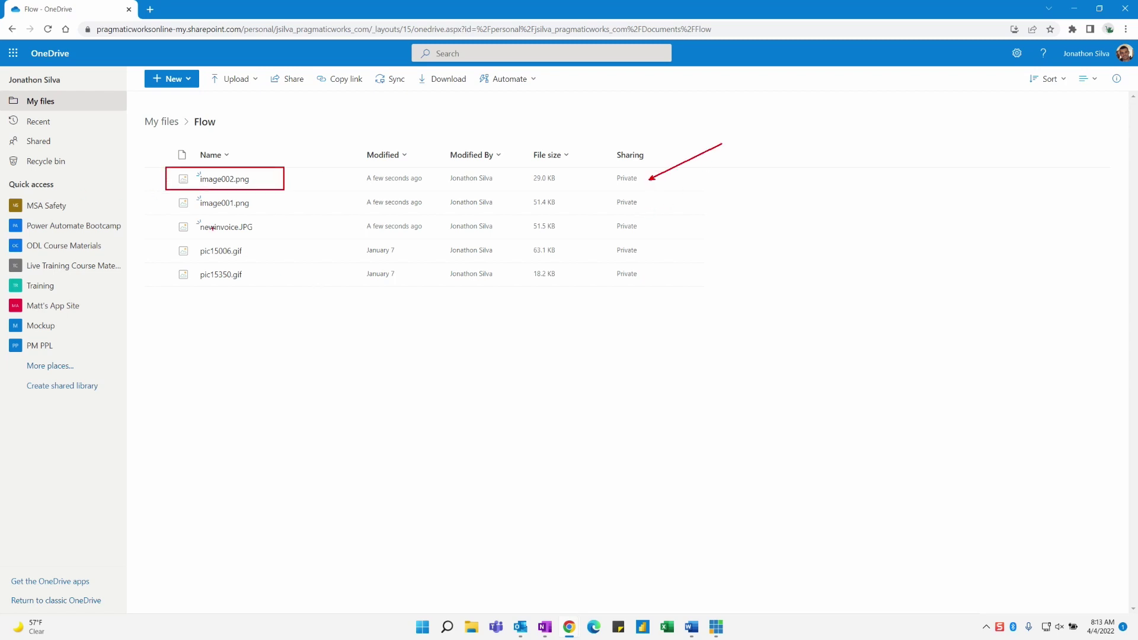
drag(164, 191, 272, 211)
drag(653, 205, 724, 168)
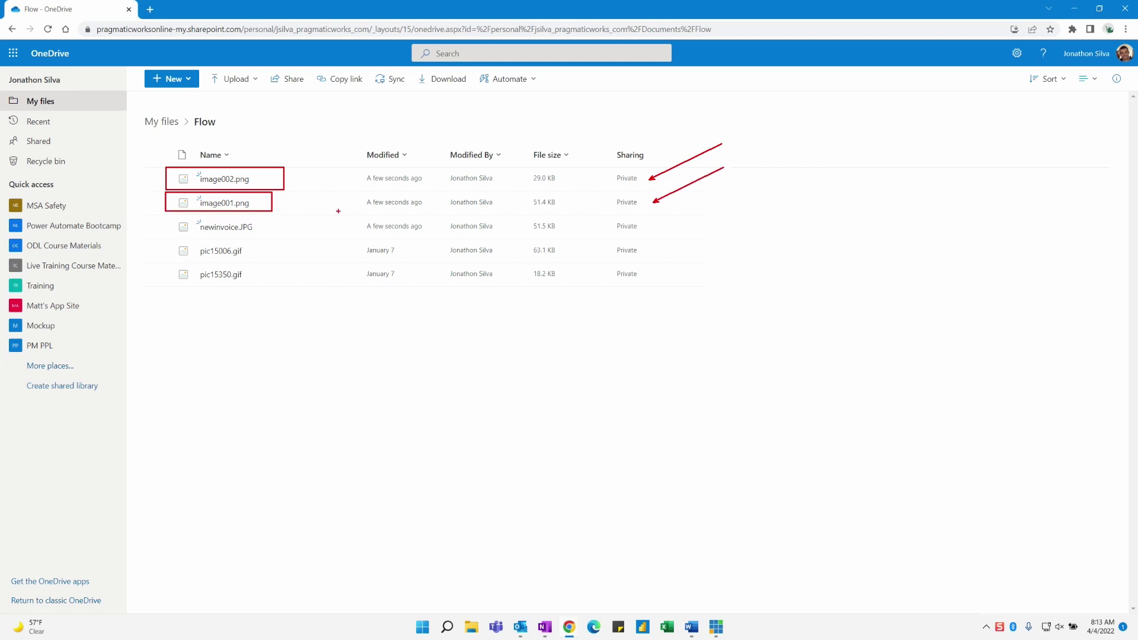
drag(270, 227, 308, 217)
Step: Underline the Flow folder name, clear the annotations, and shrink OneDrive back over Power Automate
drag(206, 128, 195, 129)
key(Escape)
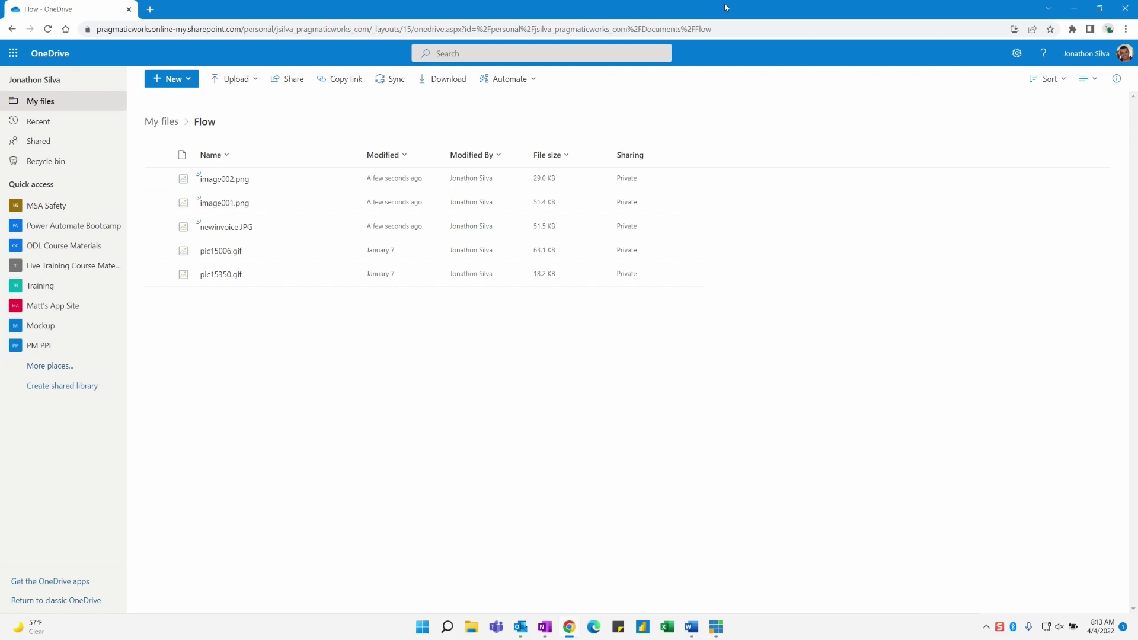
mouse_move(860, 8)
mouse_down()
mouse_move(898, 50)
mouse_move(1137, 142)
mouse_up()
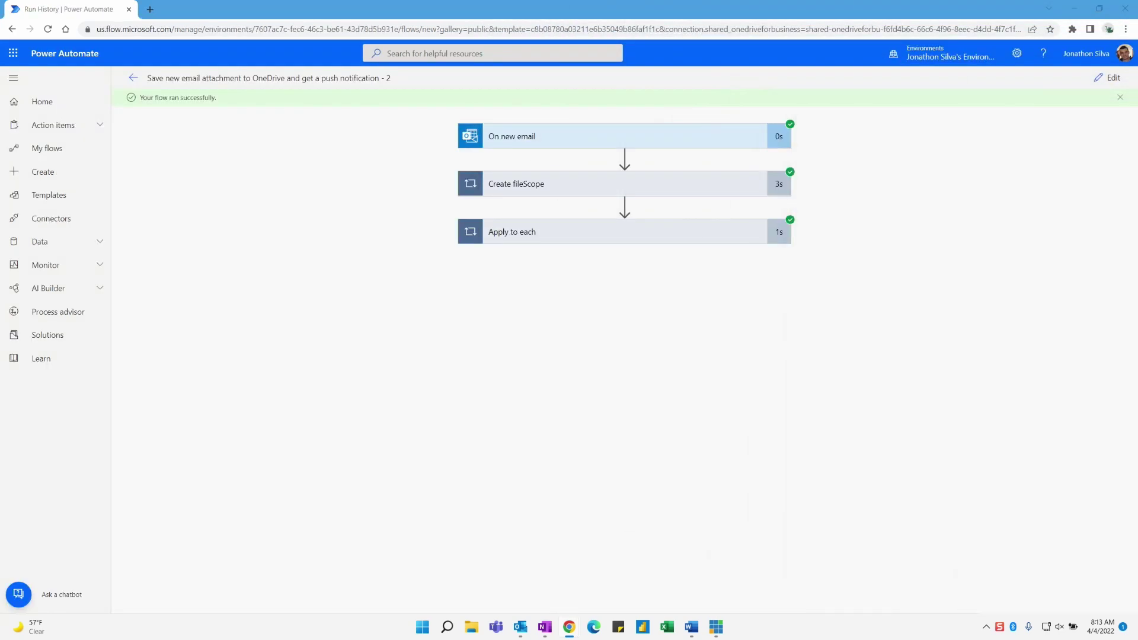